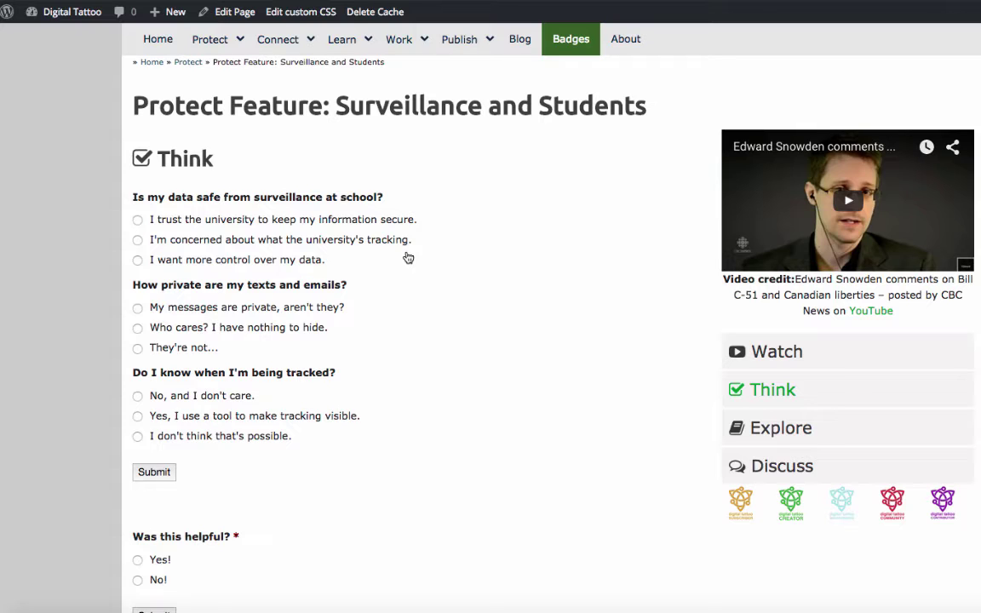
Step: Select each of the three answers to the first Think question to reveal its feedback
{"action": "left_click", "coordinate": [371, 223]}
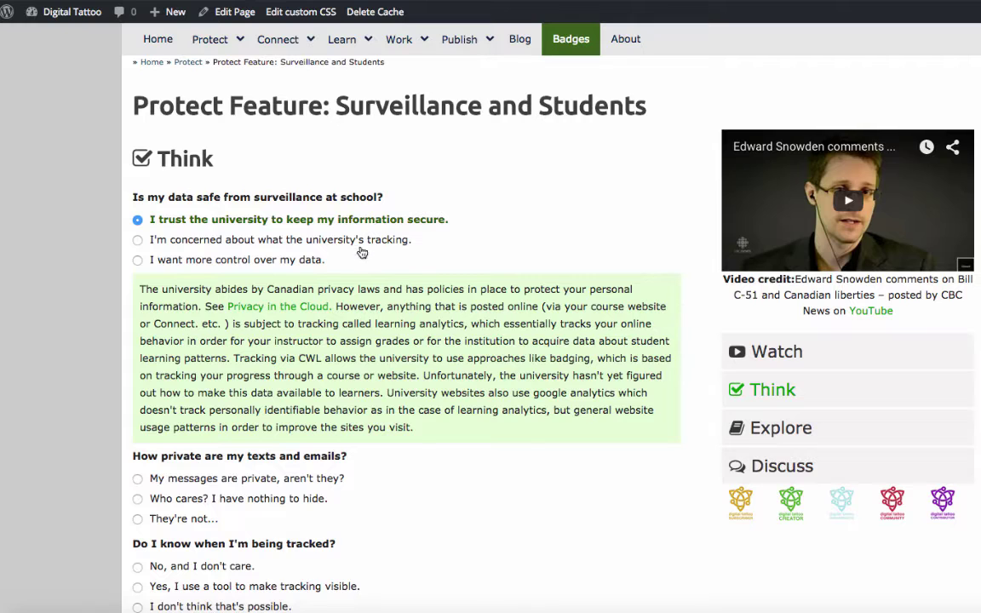
{"action": "left_click", "coordinate": [308, 239]}
{"action": "left_click", "coordinate": [309, 261]}
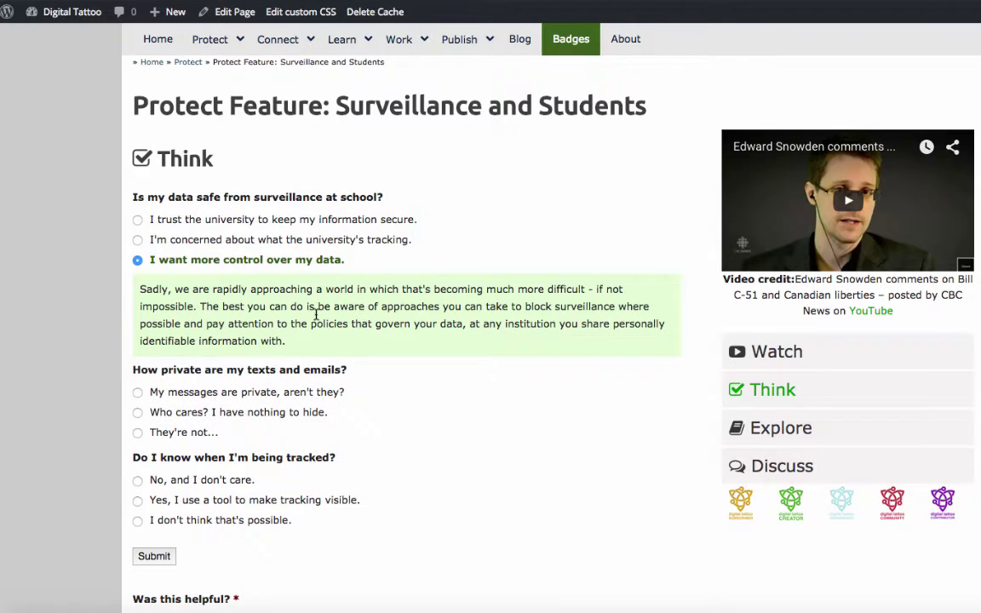
{"action": "scroll", "coordinate": [349, 429], "scroll_direction": "down", "scroll_amount": 5}
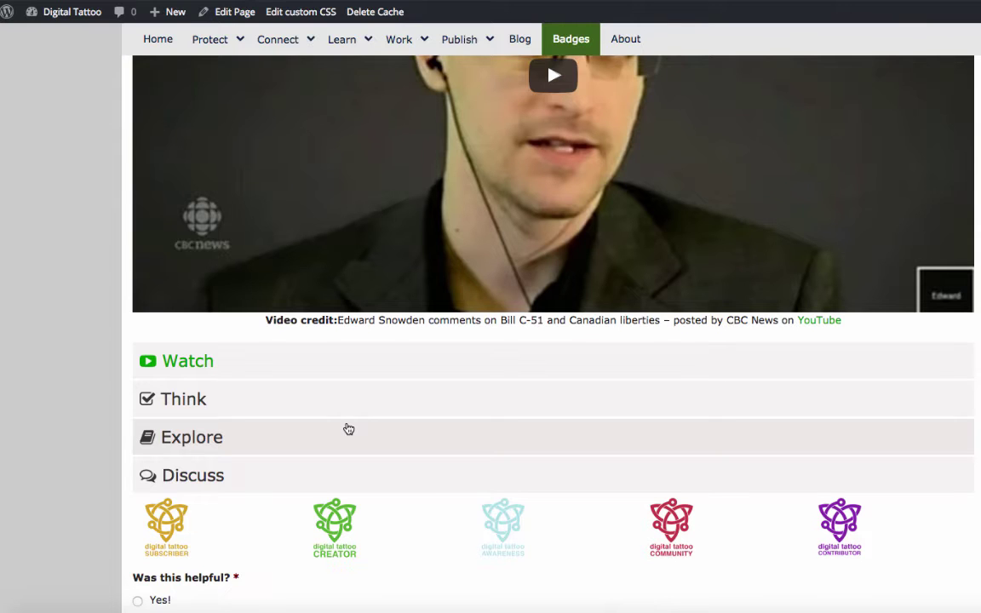
{"action": "scroll", "coordinate": [349, 429], "scroll_direction": "up", "scroll_amount": 5}
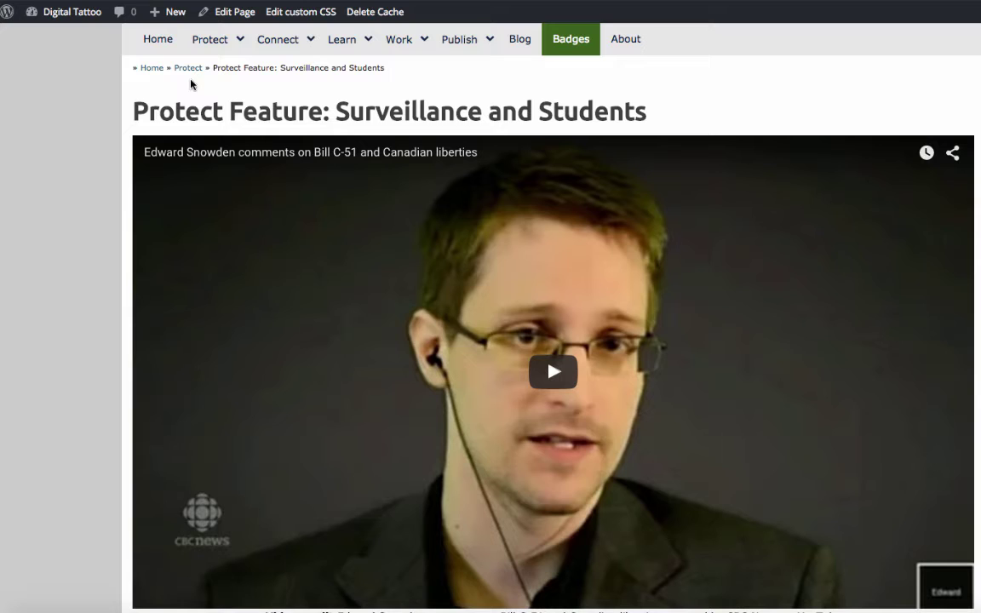
Step: From the Dashboard, use Forms > New Form to create a form titled 'Digital Tattoo Orientation'
{"action": "mouse_move", "coordinate": [76, 14]}
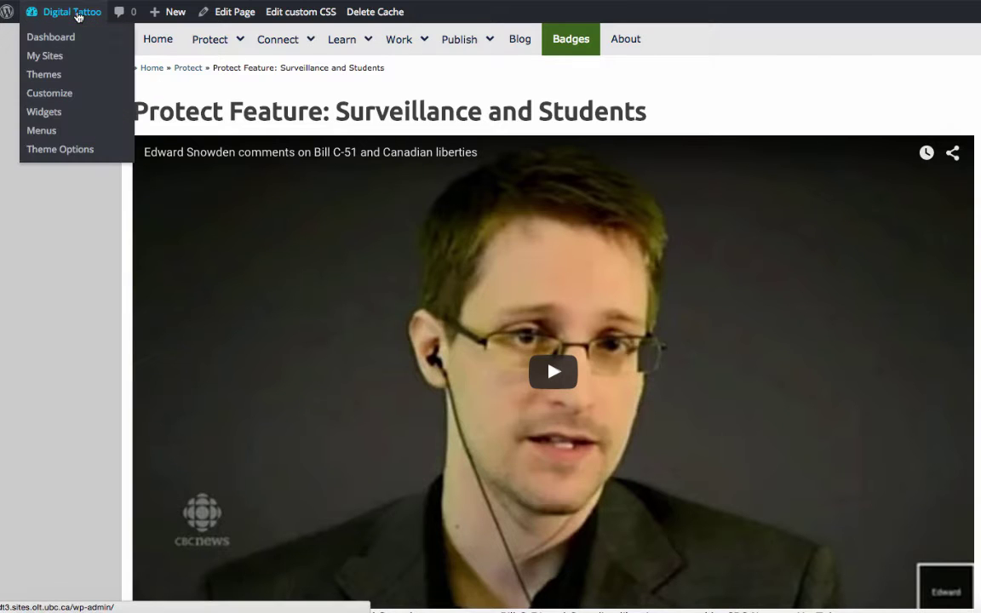
{"action": "left_click", "coordinate": [75, 40]}
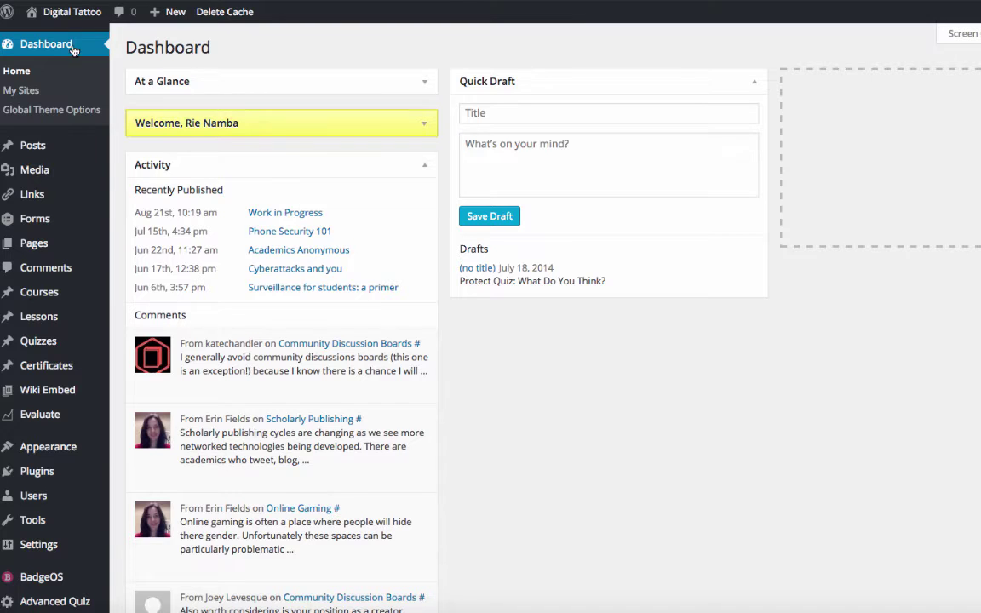
{"action": "mouse_move", "coordinate": [61, 222]}
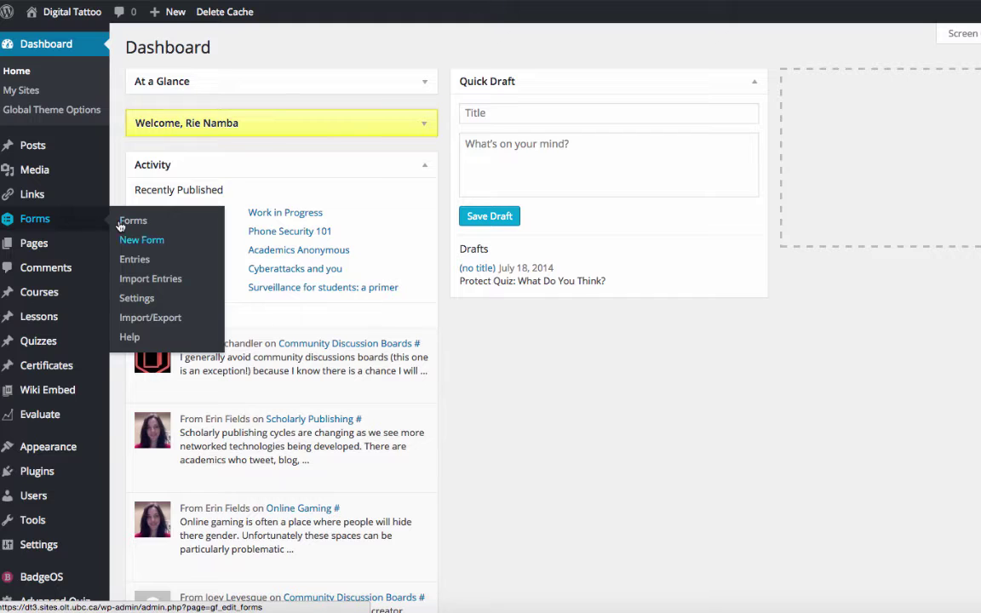
{"action": "left_click", "coordinate": [141, 241]}
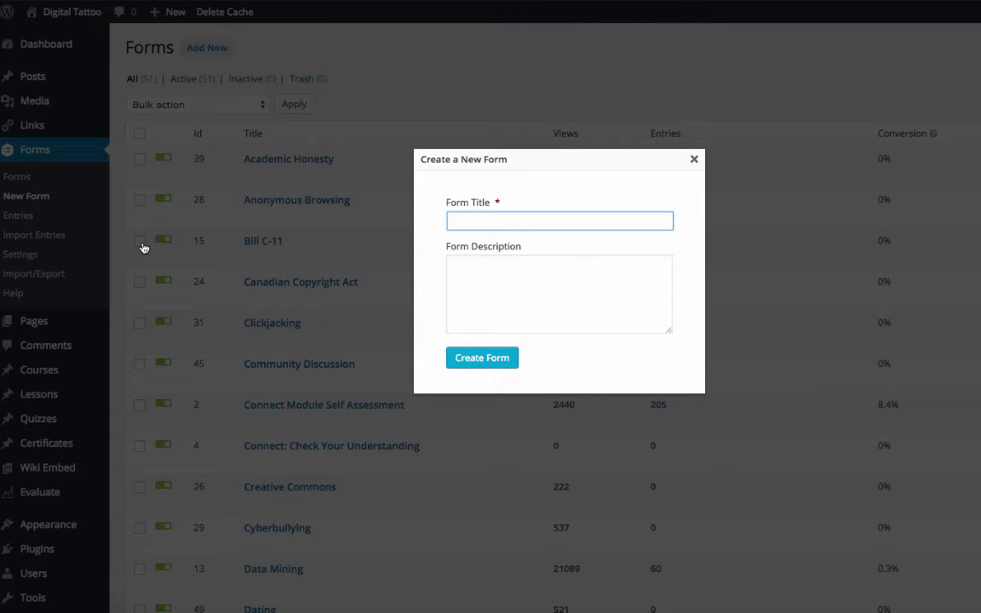
{"action": "type", "text": "Digital Tattoo Orientation"}
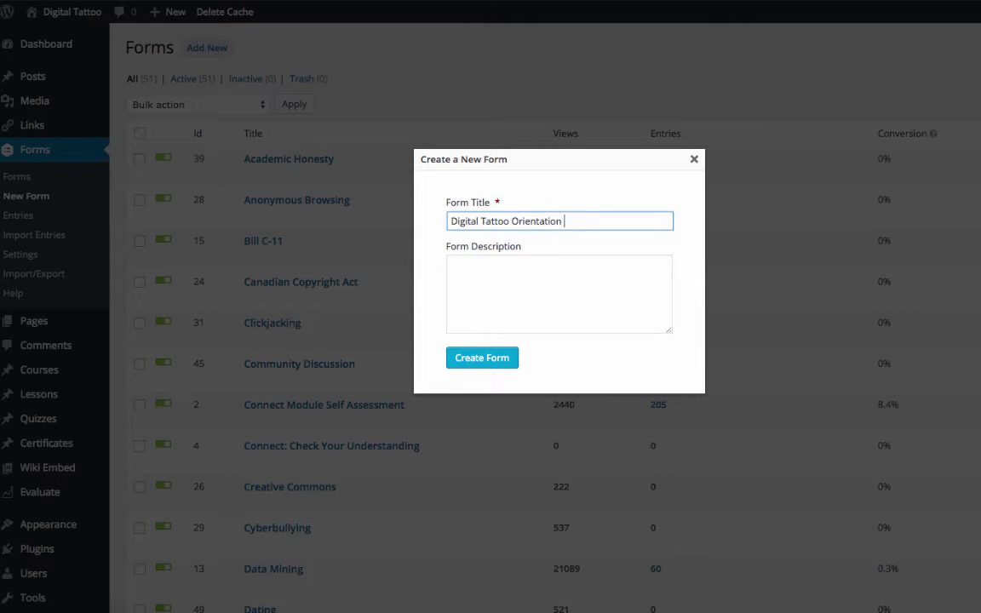
{"action": "key", "text": "Tab"}
{"action": "left_click", "coordinate": [482, 371]}
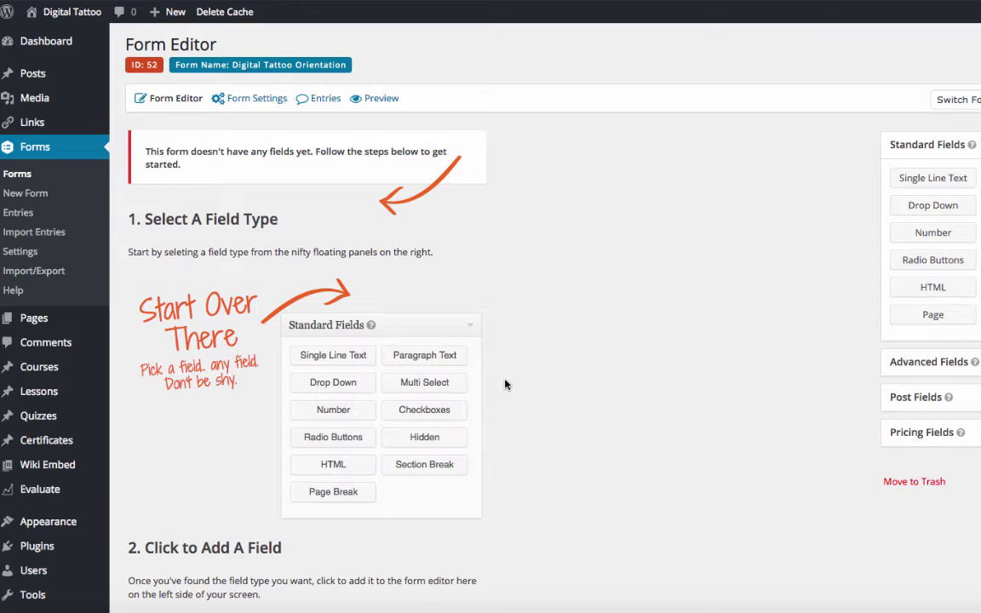
Step: Add a radio-button question labelled 'Where do I go if I need help?'
{"action": "left_click", "coordinate": [913, 267]}
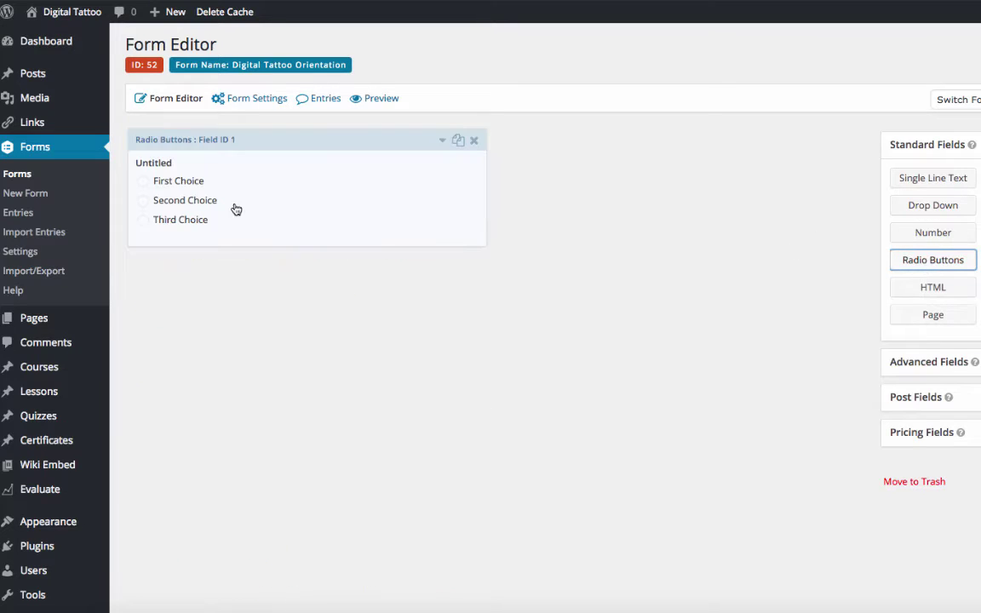
{"action": "left_click", "coordinate": [236, 209]}
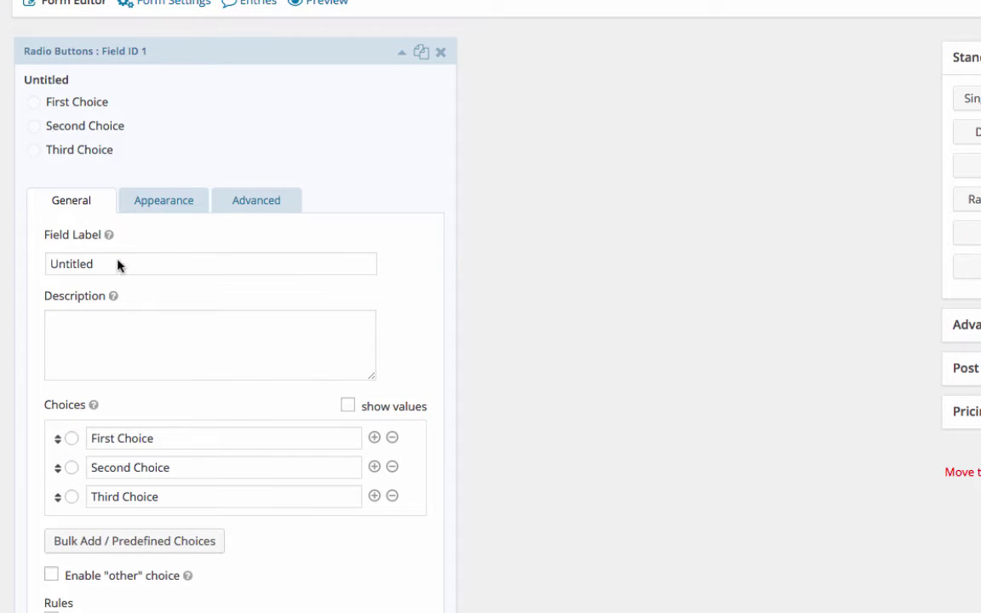
{"action": "triple_click", "coordinate": [126, 269]}
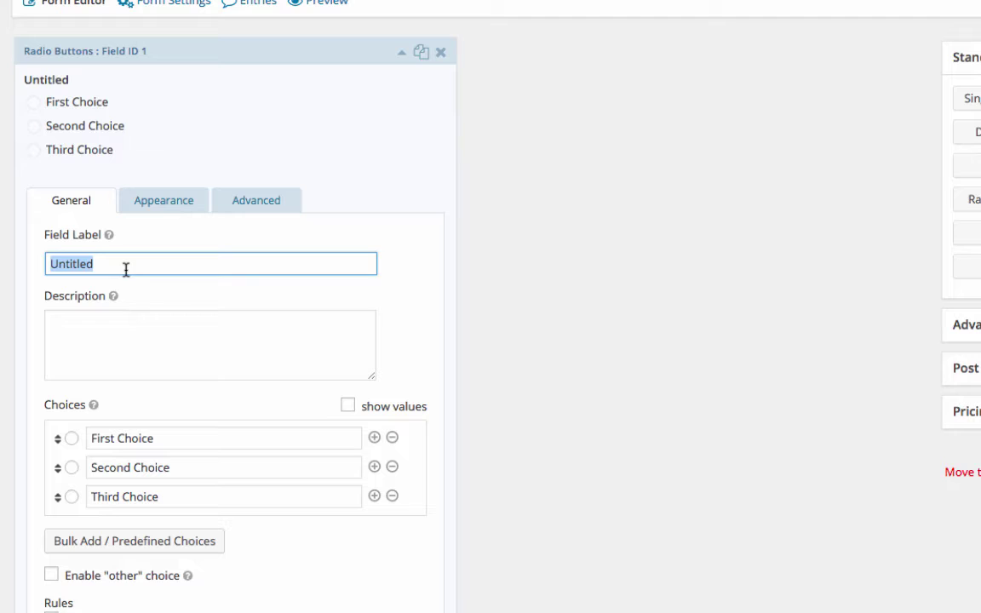
{"action": "key", "text": "BackSpace"}
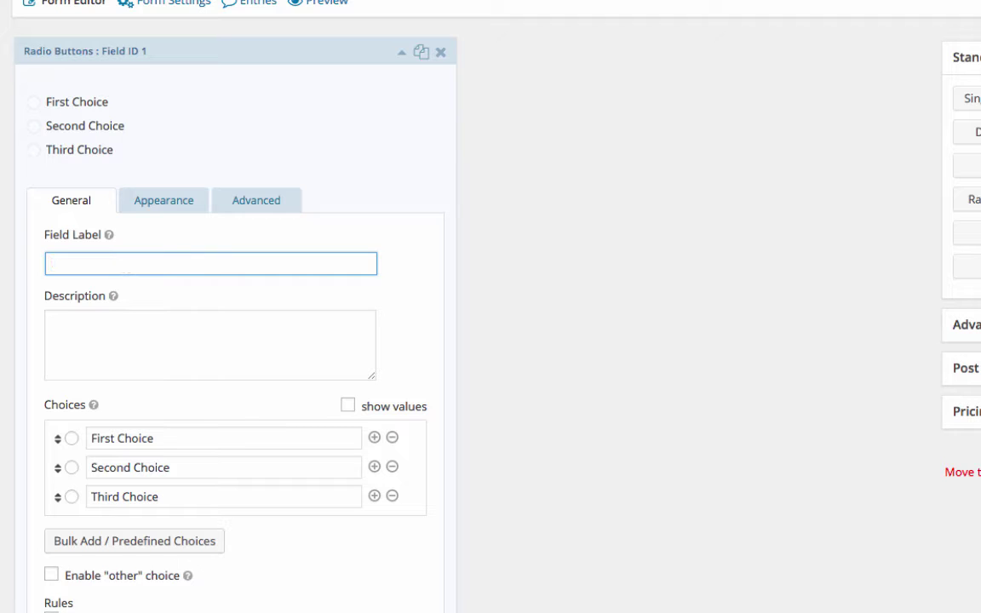
{"action": "type", "text": "Where "}
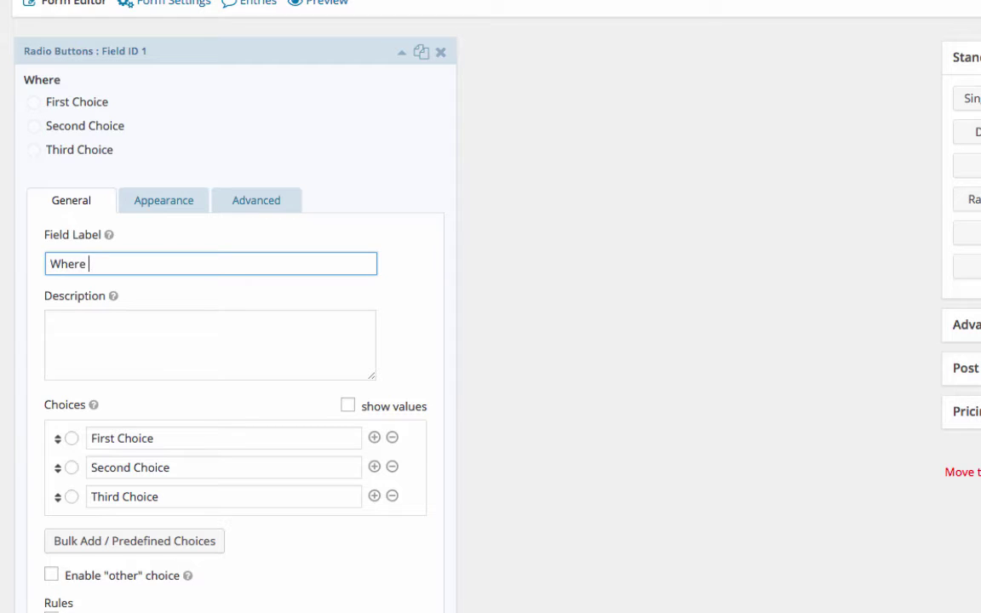
{"action": "type", "text": "do I go if I need help"}
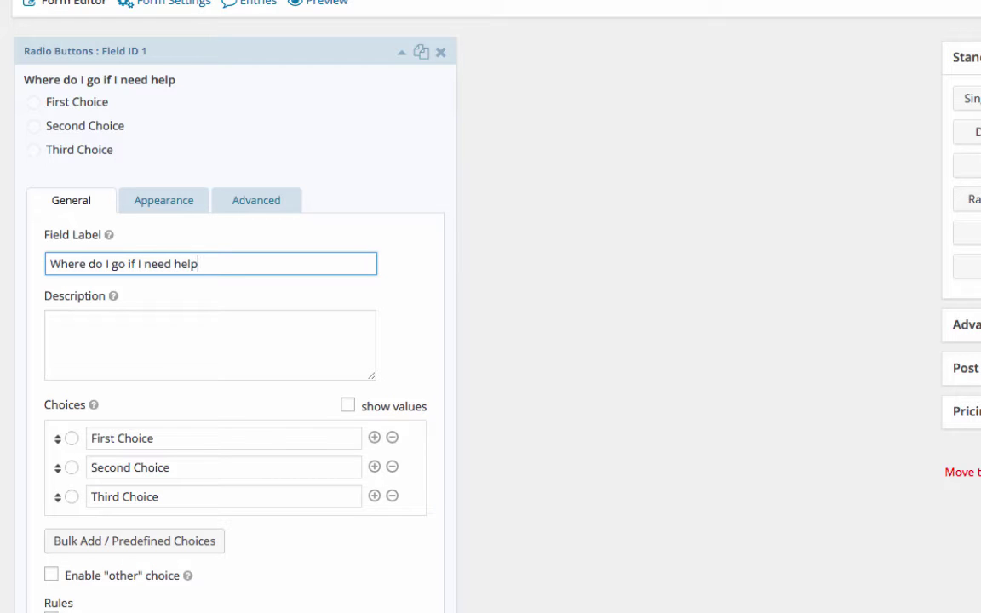
{"action": "type", "text": "?"}
Step: Set its choices to UBC Wiki, Read the orientation guide book, and ask your supervisor
{"action": "triple_click", "coordinate": [143, 437]}
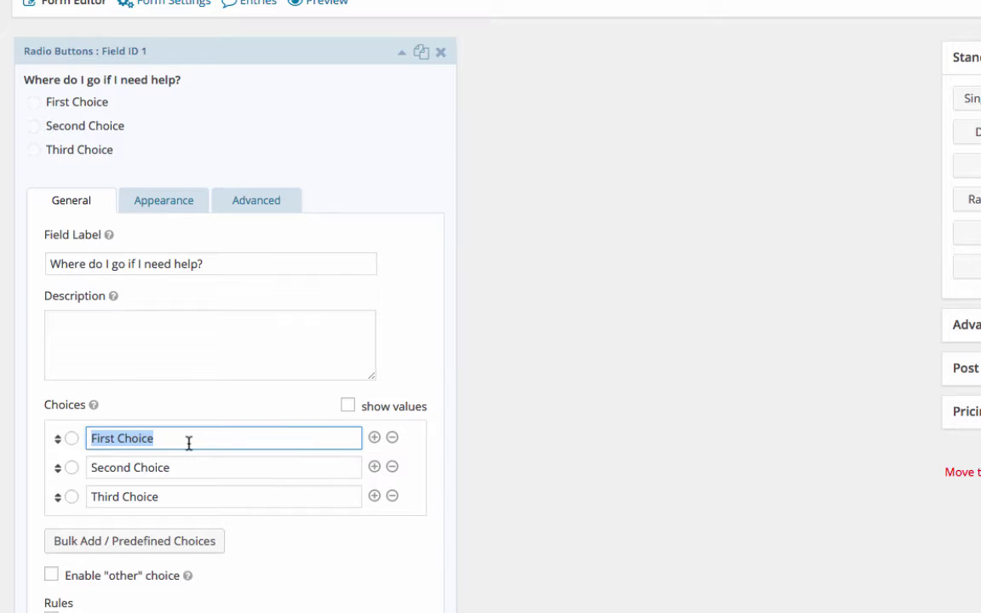
{"action": "key", "text": "BackSpace"}
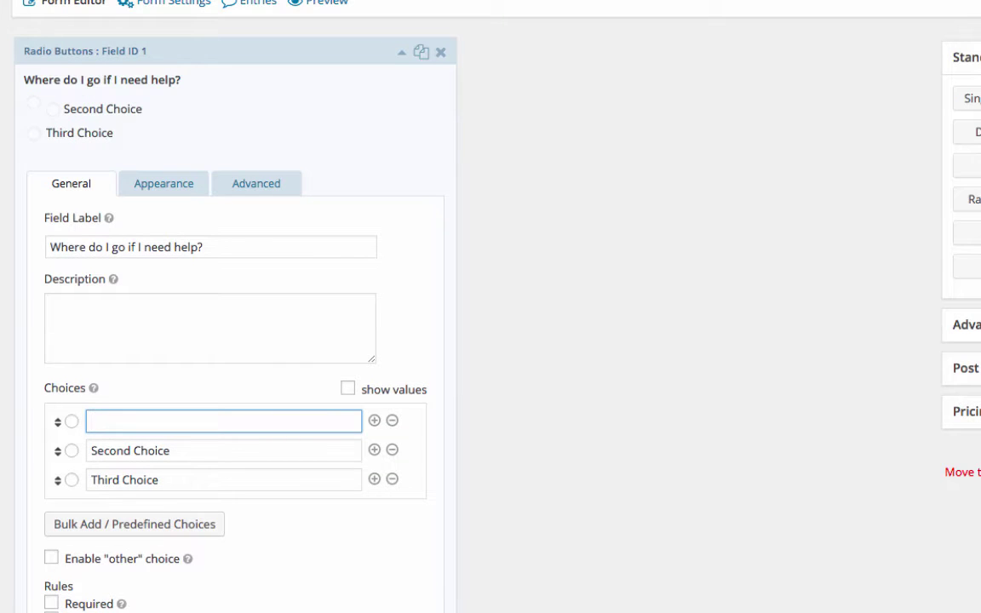
{"action": "type", "text": "UBC Wiki"}
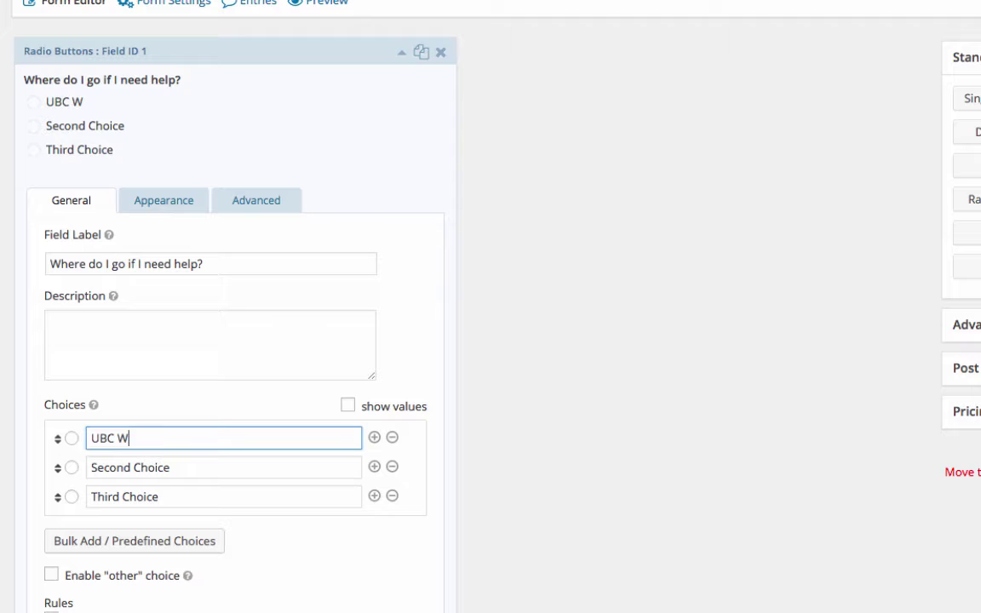
{"action": "key", "text": "Tab"}
{"action": "type", "text": "Read the orientation map"}
{"action": "key", "text": "BackSpace"}
{"action": "key", "text": "BackSpace"}
{"action": "key", "text": "BackSpace"}
{"action": "key", "text": "BackSpace"}
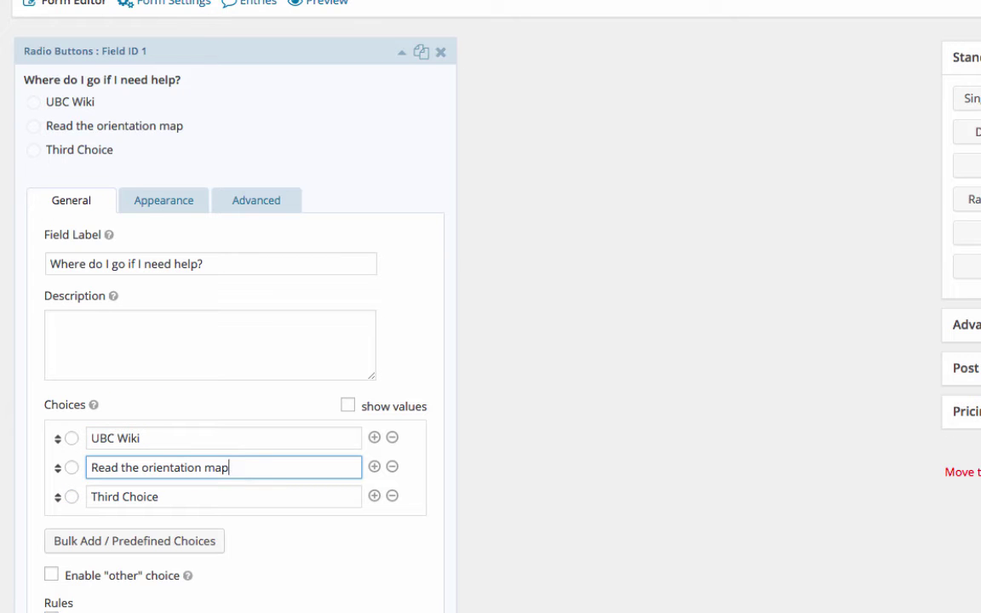
{"action": "type", "text": "guide book"}
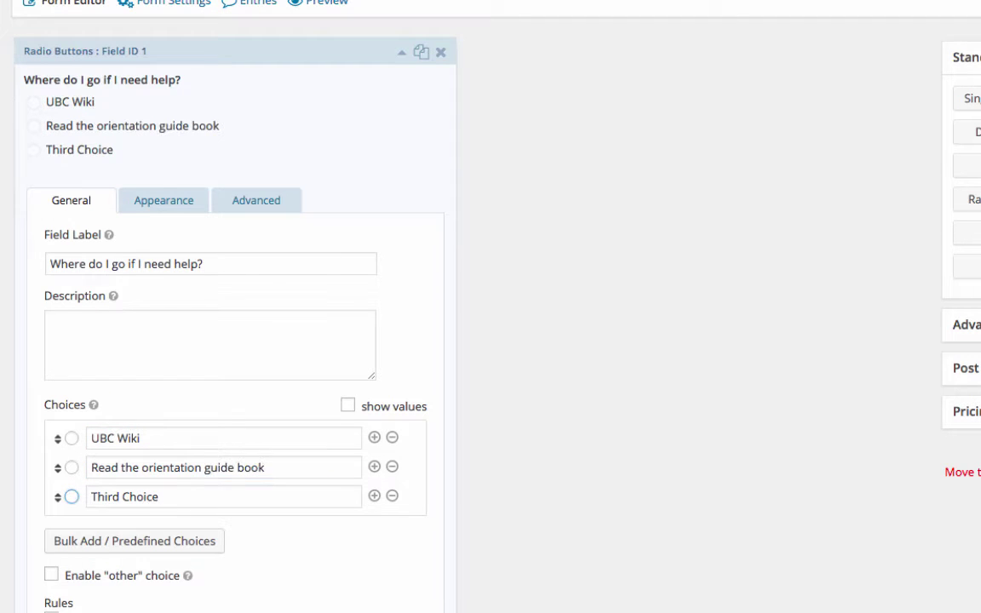
{"action": "key", "text": "Tab"}
{"action": "key", "text": "BackSpace"}
{"action": "type", "text": "ask your supervisor"}
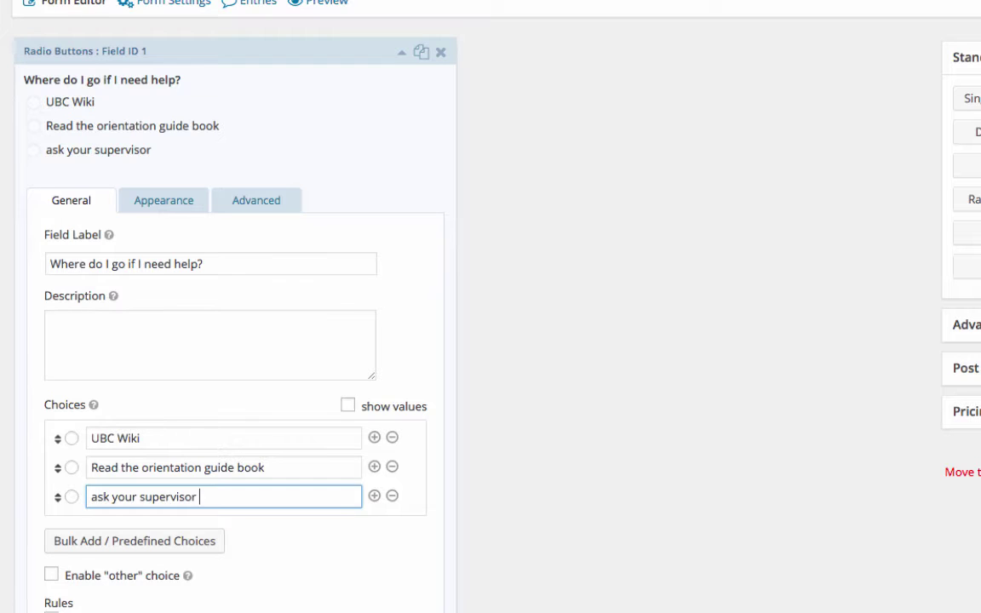
{"action": "scroll", "coordinate": [352, 221], "scroll_direction": "down", "scroll_amount": 2}
{"action": "scroll", "coordinate": [353, 221], "scroll_direction": "up", "scroll_amount": 2}
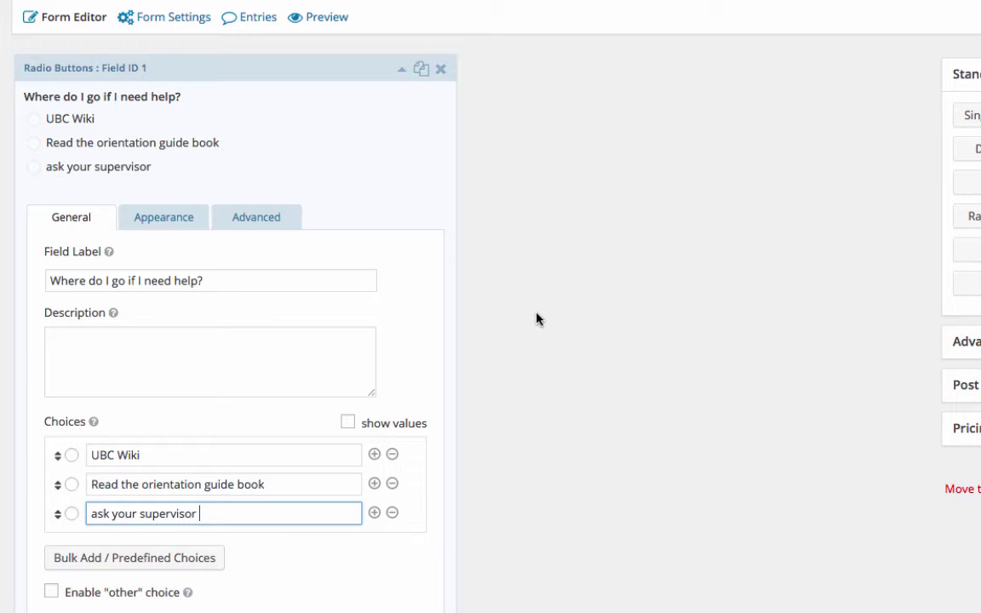
{"action": "left_click", "coordinate": [390, 285]}
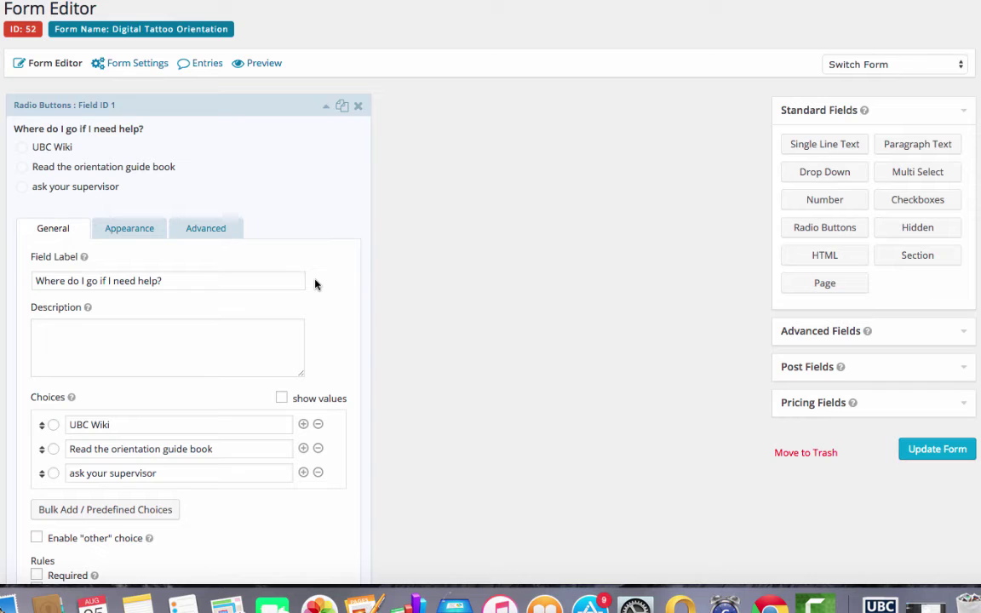
Step: Add an HTML block with the content 'Yes! You can go to' plus an <a href> link
{"action": "left_click", "coordinate": [819, 259]}
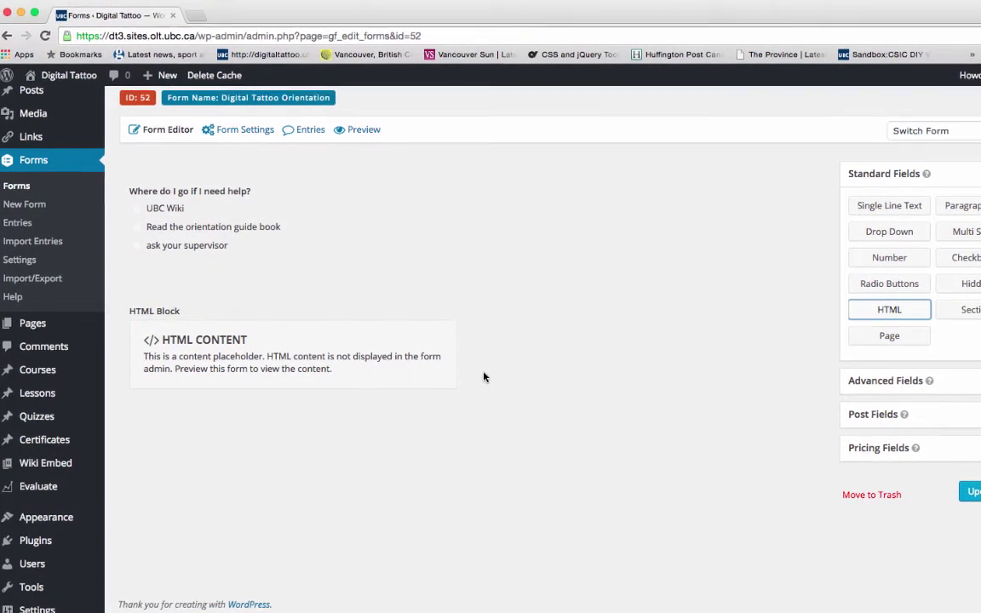
{"action": "left_click", "coordinate": [385, 369]}
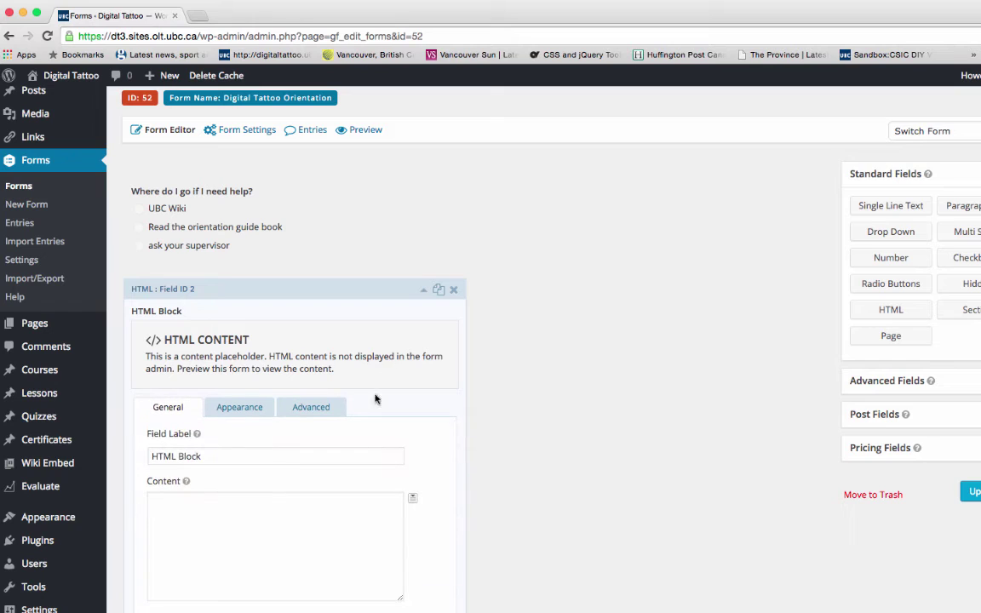
{"action": "left_click", "coordinate": [281, 515]}
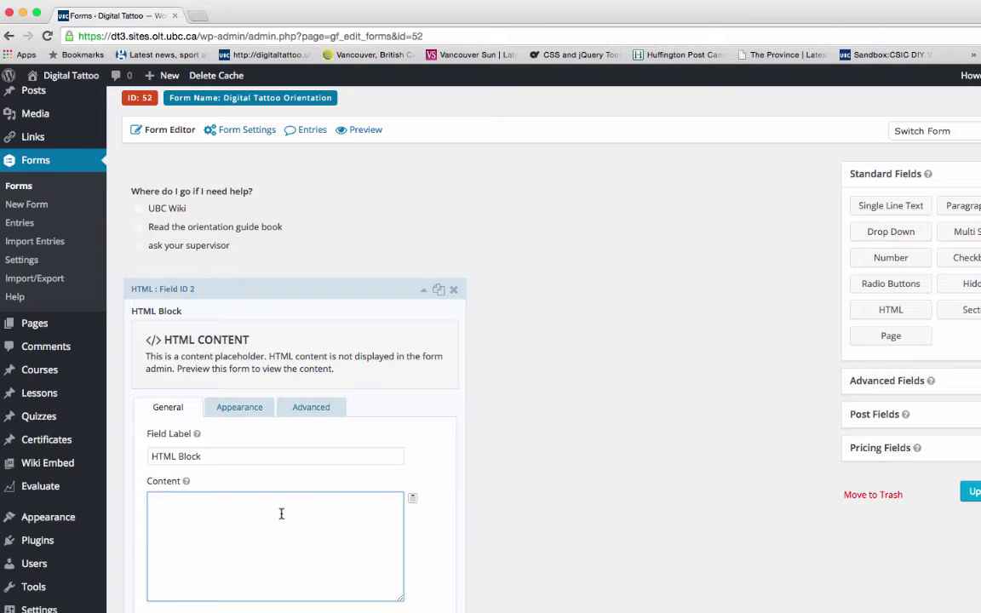
{"action": "type", "text": "Yes!"}
{"action": "type", "text": " T"}
{"action": "type", "text": "ou can go to "}
{"action": "type", "text": "< a href=\""}
{"action": "type", "text": "\" > </a>"}
{"action": "left_click", "coordinate": [282, 499]}
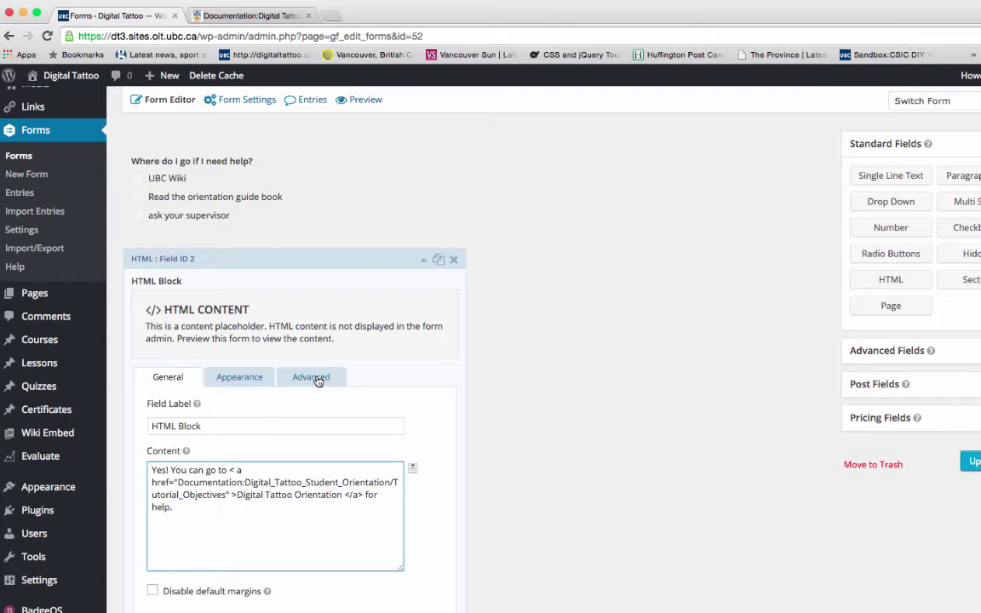
Step: Make the HTML block show only when 'Where do I go if I need help?' is UBC Wiki
{"action": "left_click", "coordinate": [315, 377]}
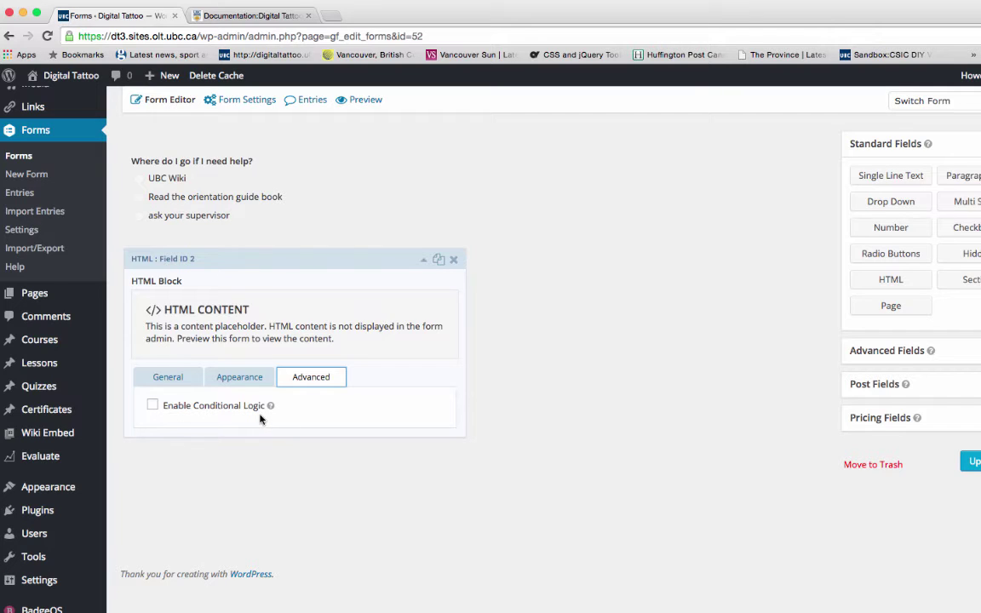
{"action": "left_click", "coordinate": [153, 408]}
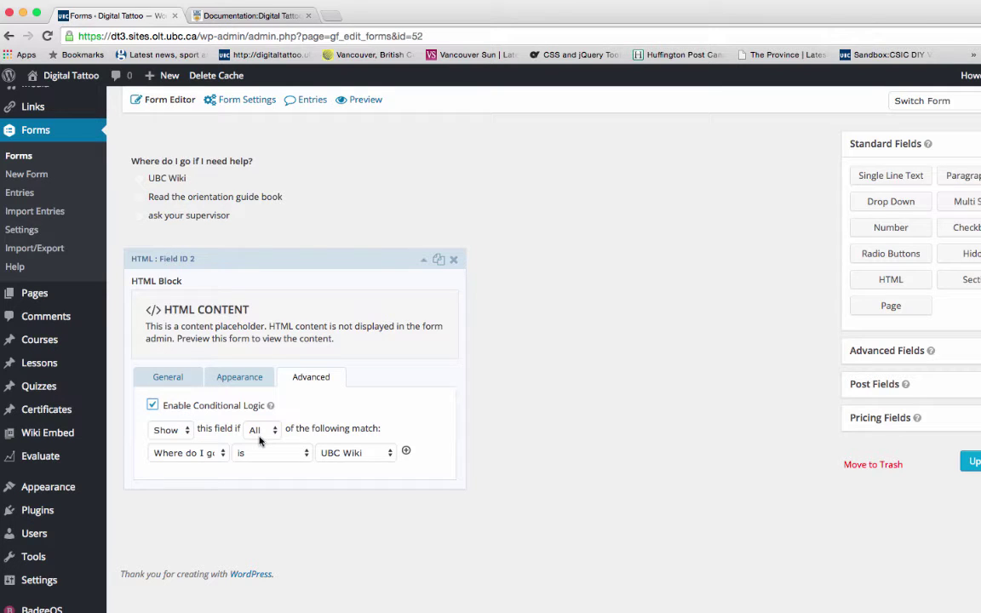
{"action": "left_click", "coordinate": [211, 460]}
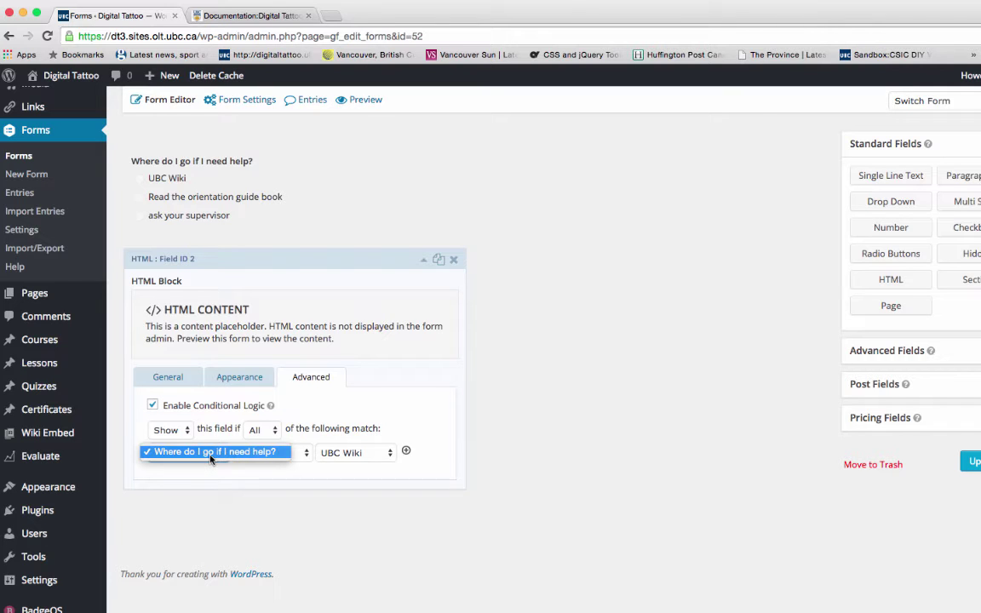
{"action": "left_click", "coordinate": [211, 456]}
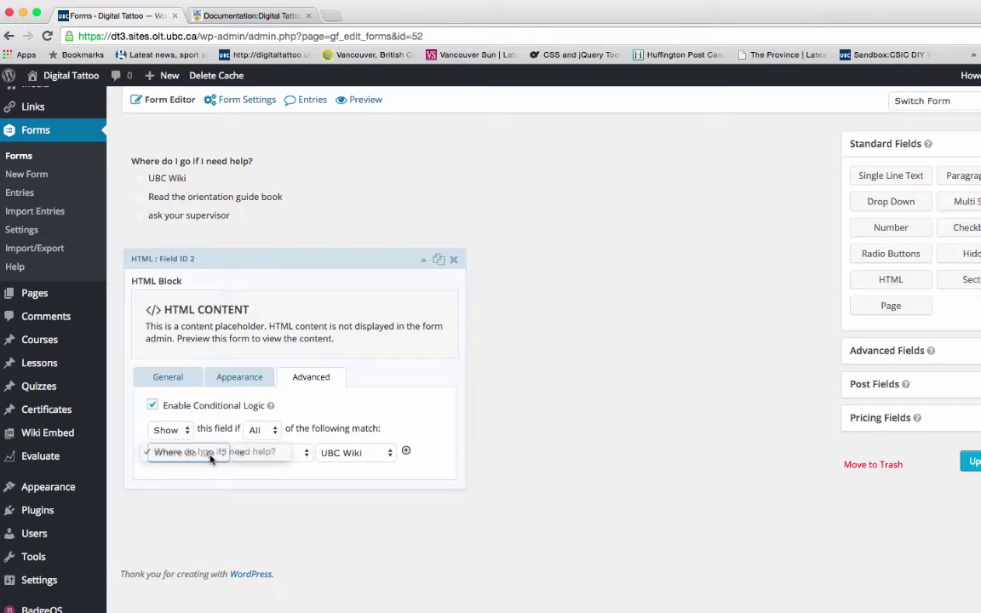
{"action": "left_click", "coordinate": [352, 454]}
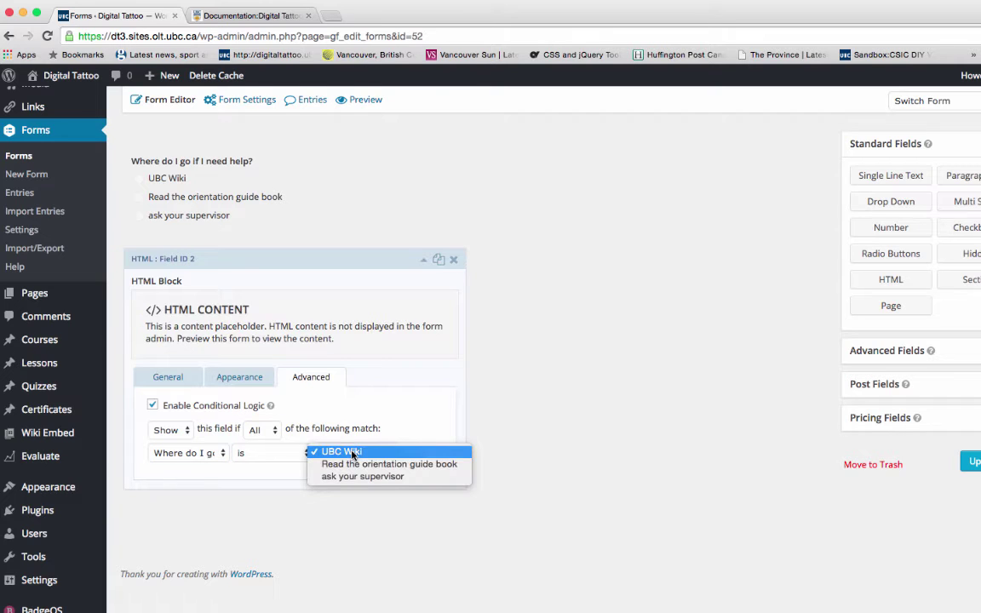
{"action": "left_click", "coordinate": [349, 451]}
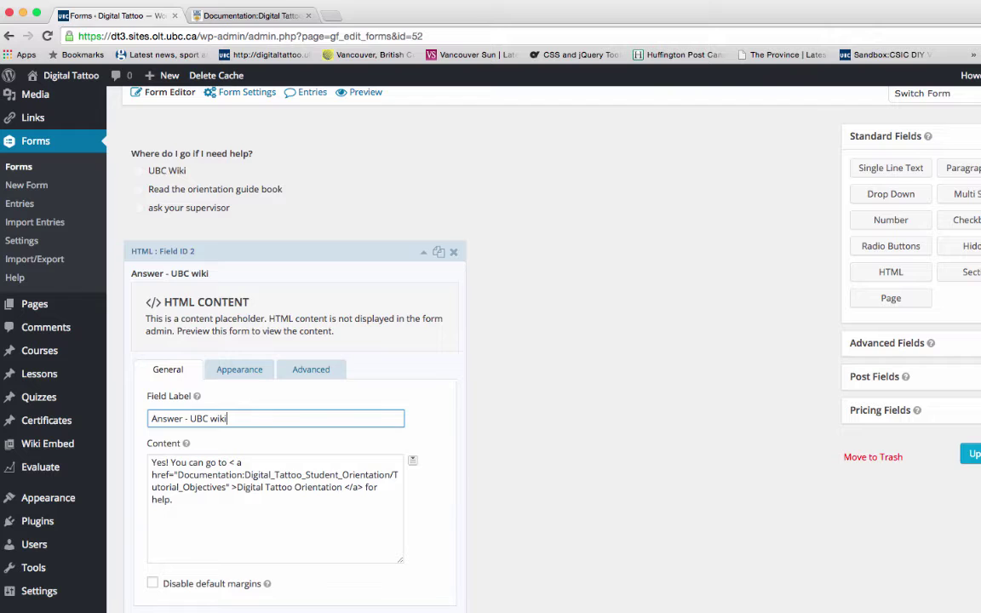
{"action": "left_click", "coordinate": [307, 255]}
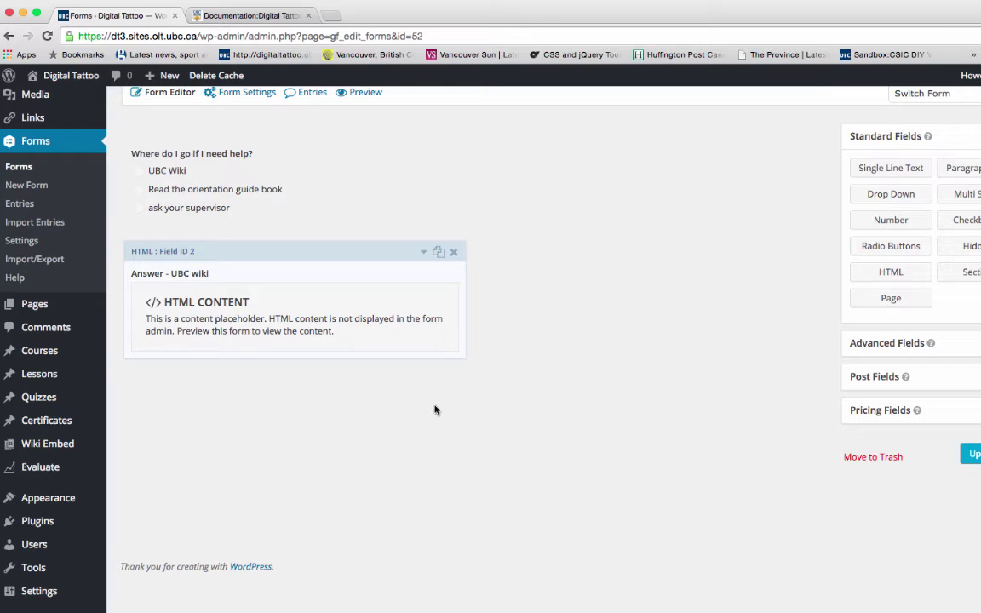
Step: Add a second HTML block containing 'Please take a look at the orientation guide book.'
{"action": "left_click", "coordinate": [924, 281]}
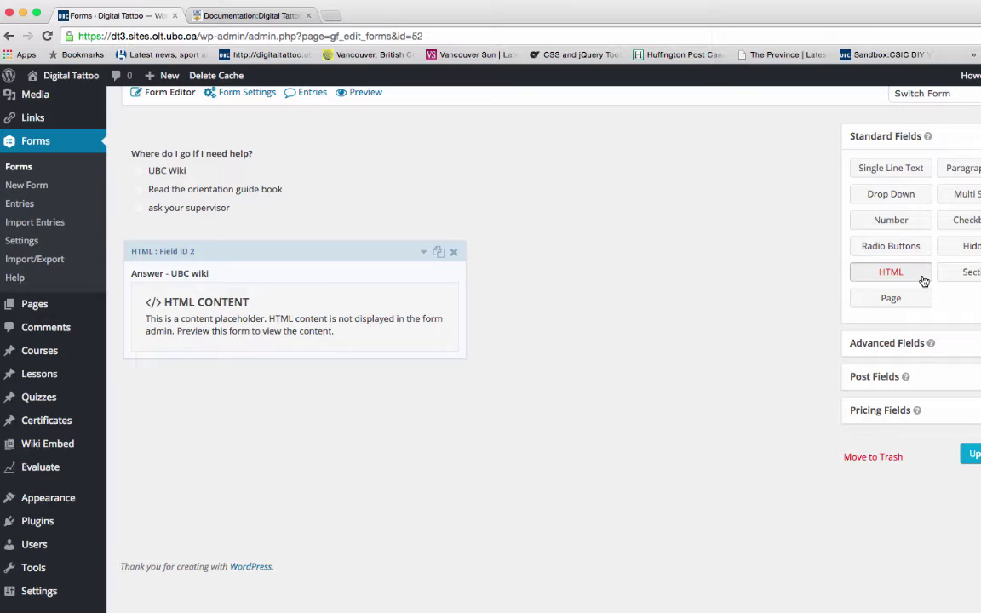
{"action": "type", "text": "Please take "}
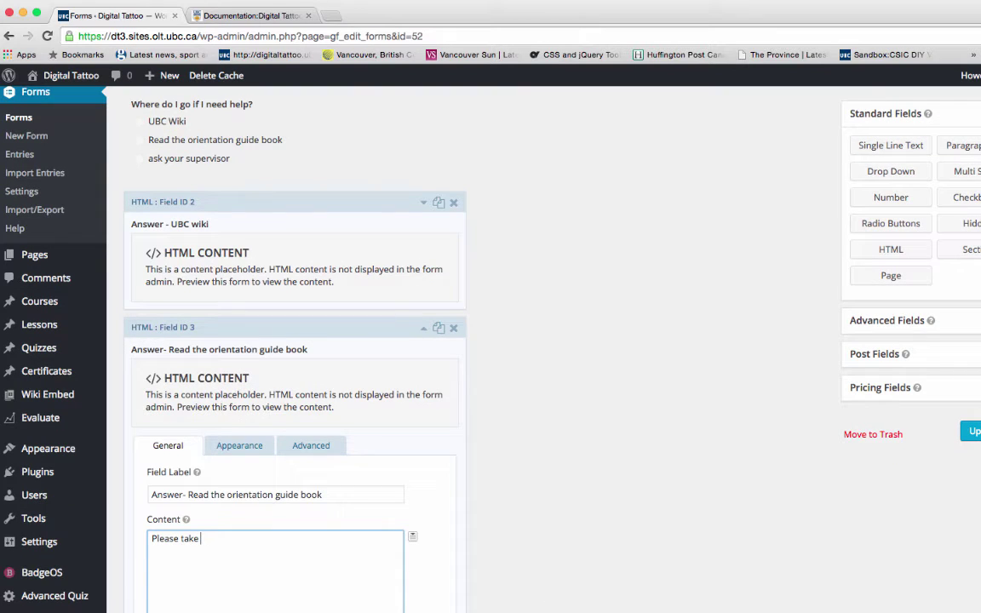
{"action": "type", "text": "a look at the orientation guide book."}
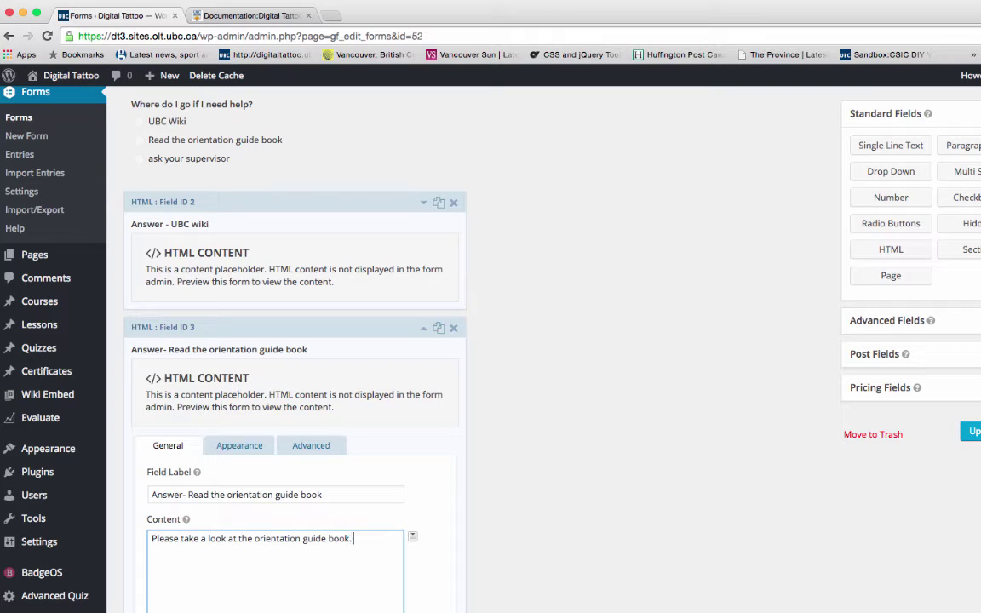
Step: Show the guide-book answer only when 'Read the orientation guide book' is chosen
{"action": "scroll", "coordinate": [470, 552], "scroll_direction": "down", "scroll_amount": 2}
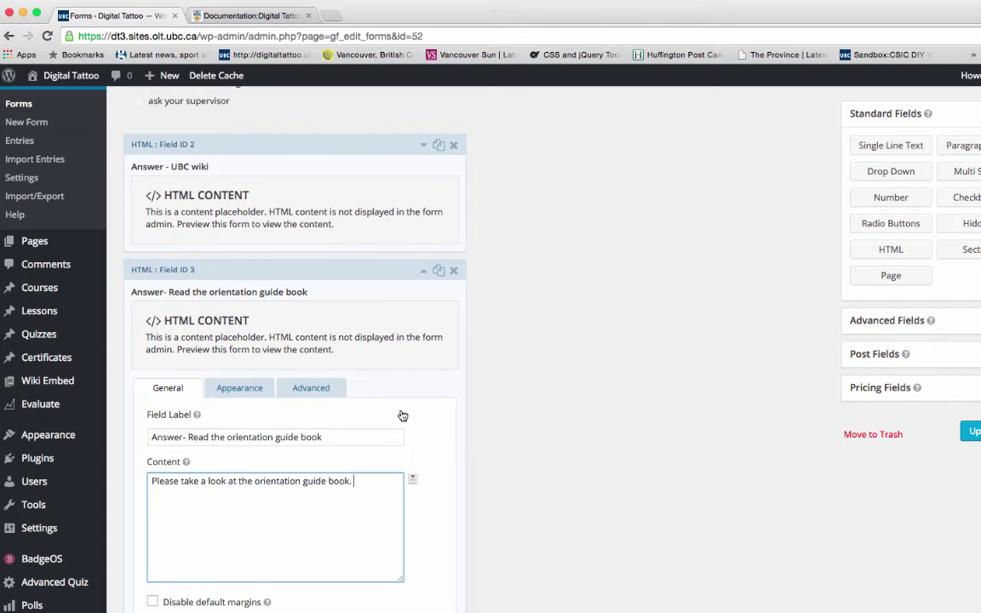
{"action": "left_click", "coordinate": [332, 387]}
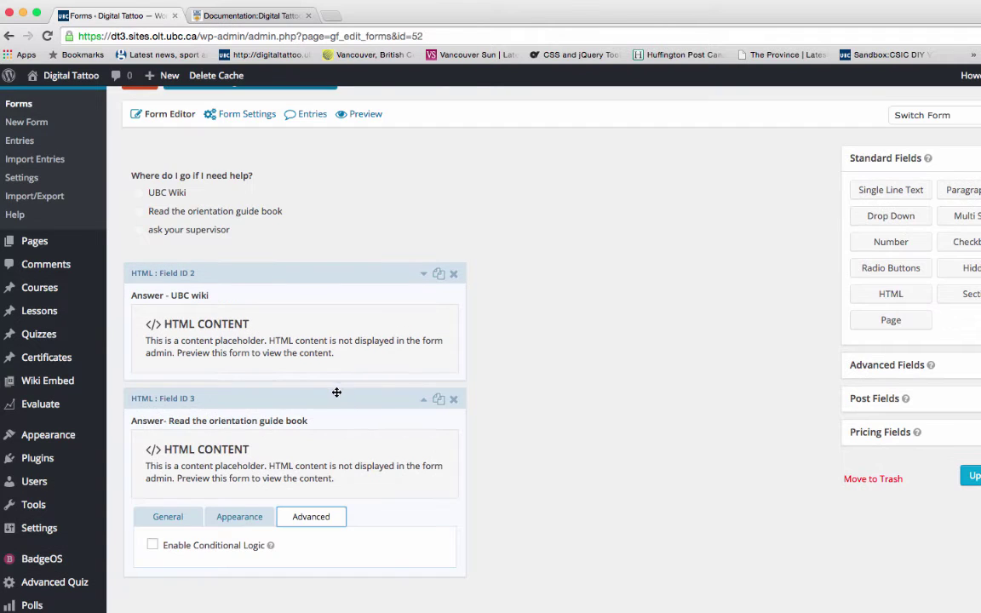
{"action": "left_click", "coordinate": [152, 546]}
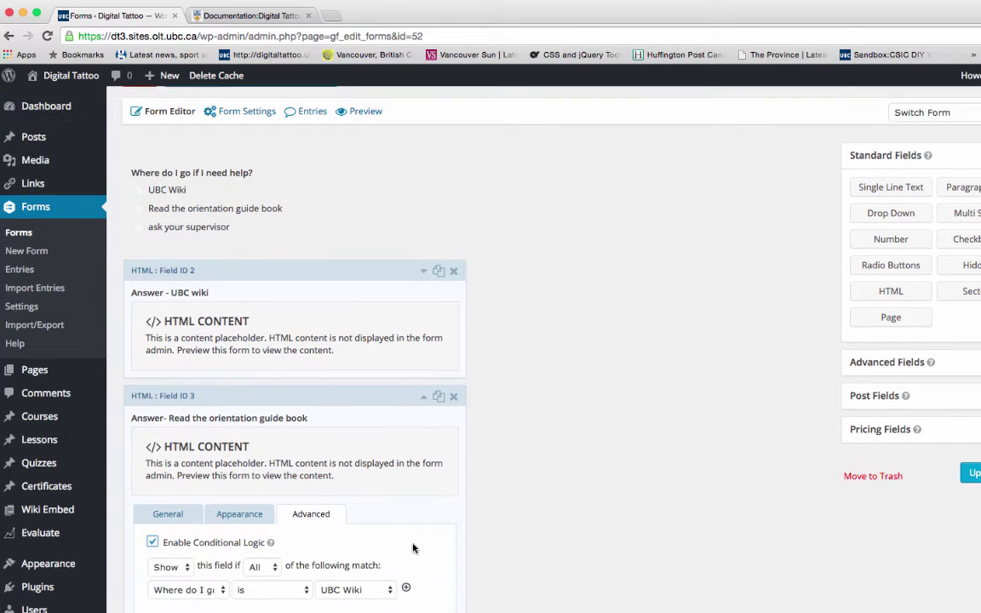
{"action": "scroll", "coordinate": [223, 512], "scroll_direction": "down", "scroll_amount": 2}
{"action": "left_click", "coordinate": [221, 512]}
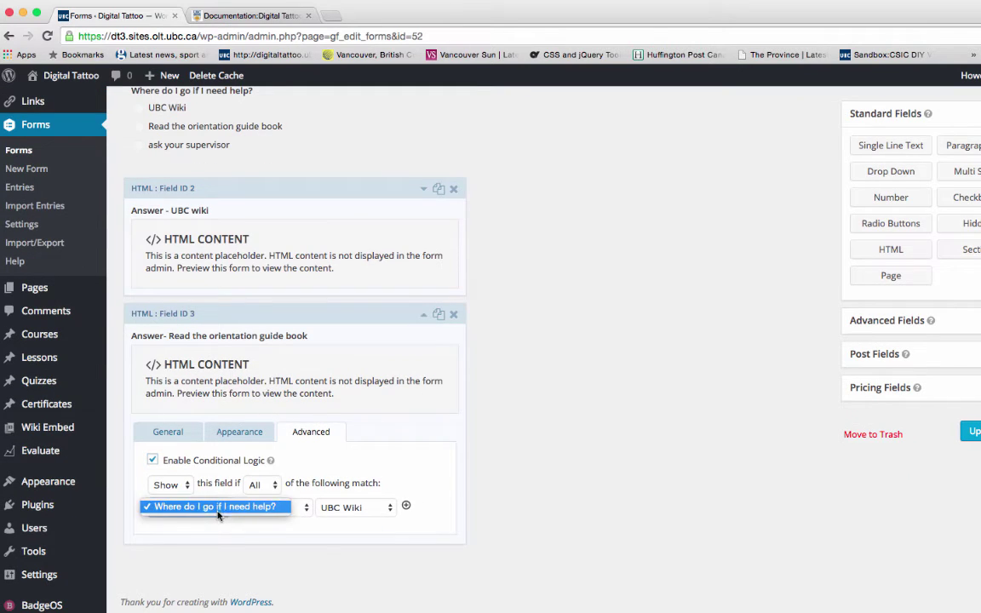
{"action": "left_click", "coordinate": [246, 509]}
{"action": "left_click", "coordinate": [179, 509]}
{"action": "left_click", "coordinate": [213, 508]}
{"action": "left_click", "coordinate": [351, 508]}
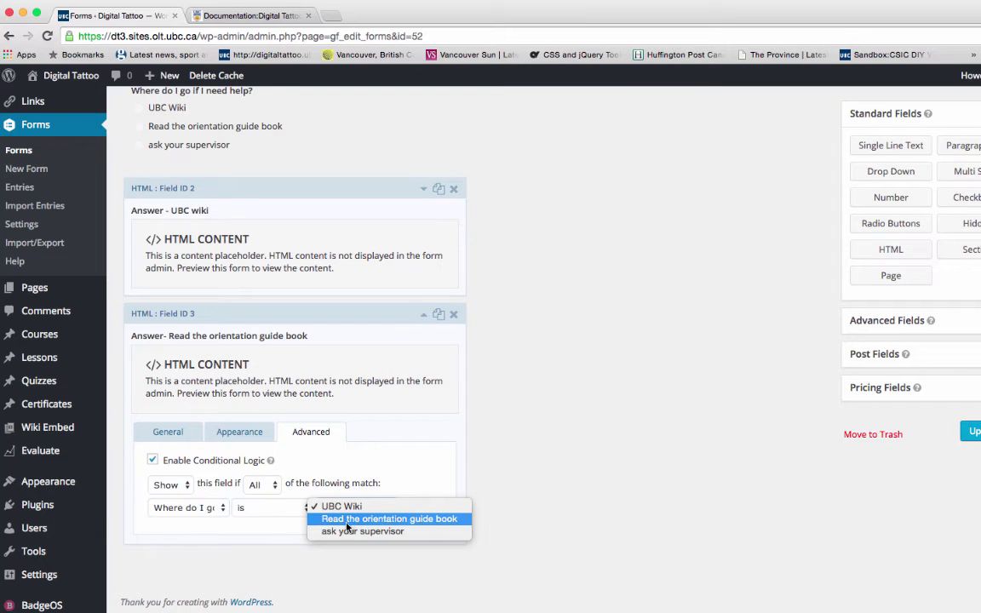
{"action": "left_click", "coordinate": [345, 519]}
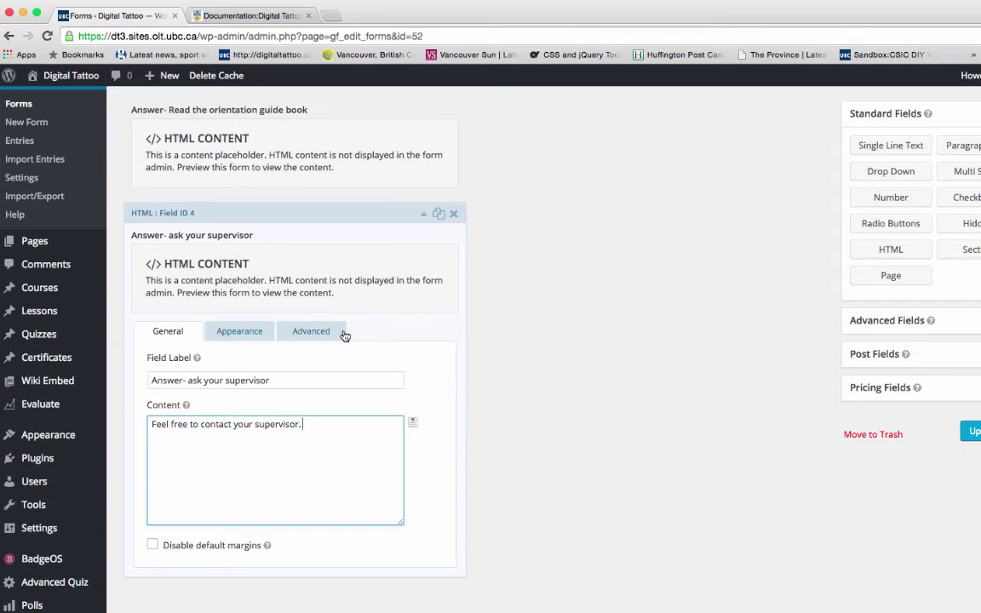
Step: Add a supervisor answer block shown only when 'ask your supervisor' is chosen
{"action": "left_click", "coordinate": [339, 333]}
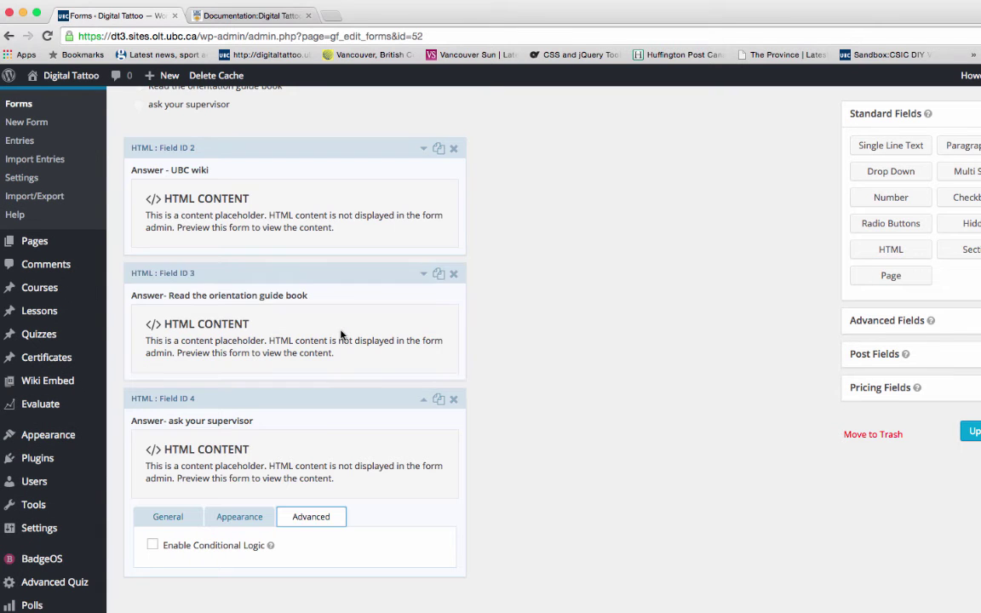
{"action": "left_click", "coordinate": [151, 545]}
{"action": "scroll", "coordinate": [232, 545], "scroll_direction": "down", "scroll_amount": 3}
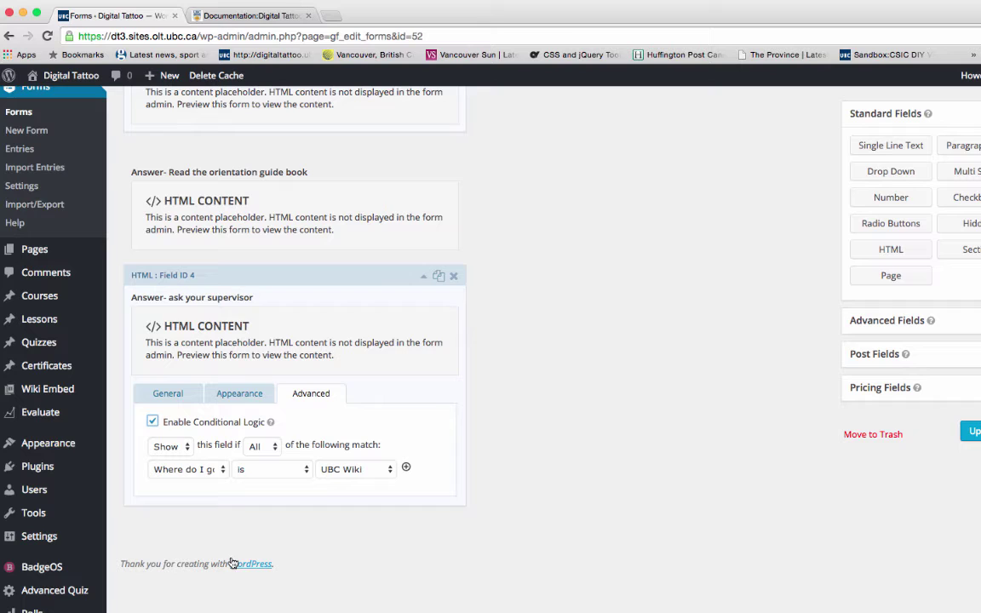
{"action": "left_click", "coordinate": [196, 471]}
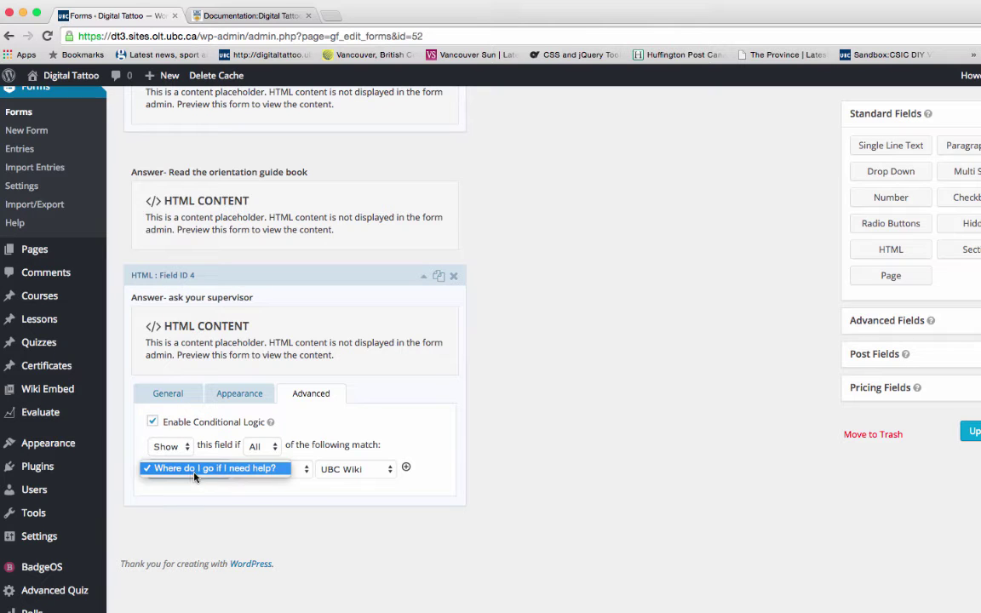
{"action": "left_click", "coordinate": [203, 470]}
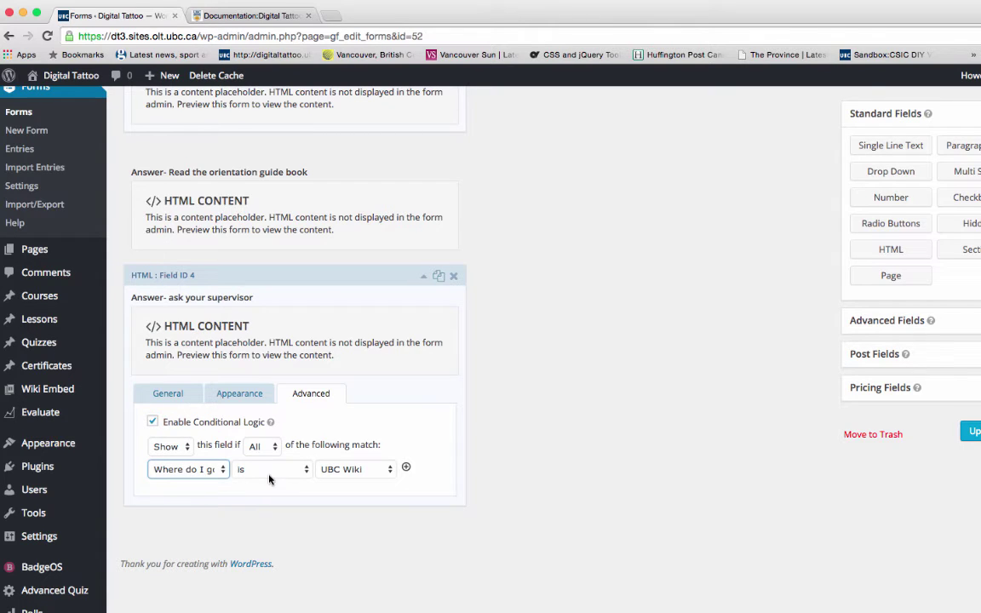
{"action": "left_click", "coordinate": [352, 469]}
{"action": "left_click", "coordinate": [357, 492]}
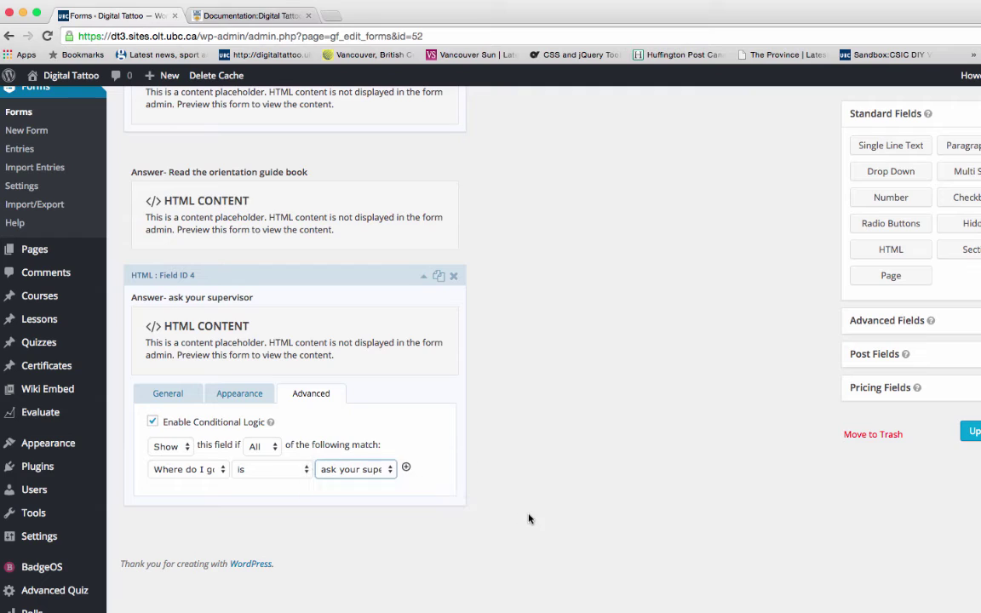
{"action": "scroll", "coordinate": [528, 518], "scroll_direction": "up", "scroll_amount": 5}
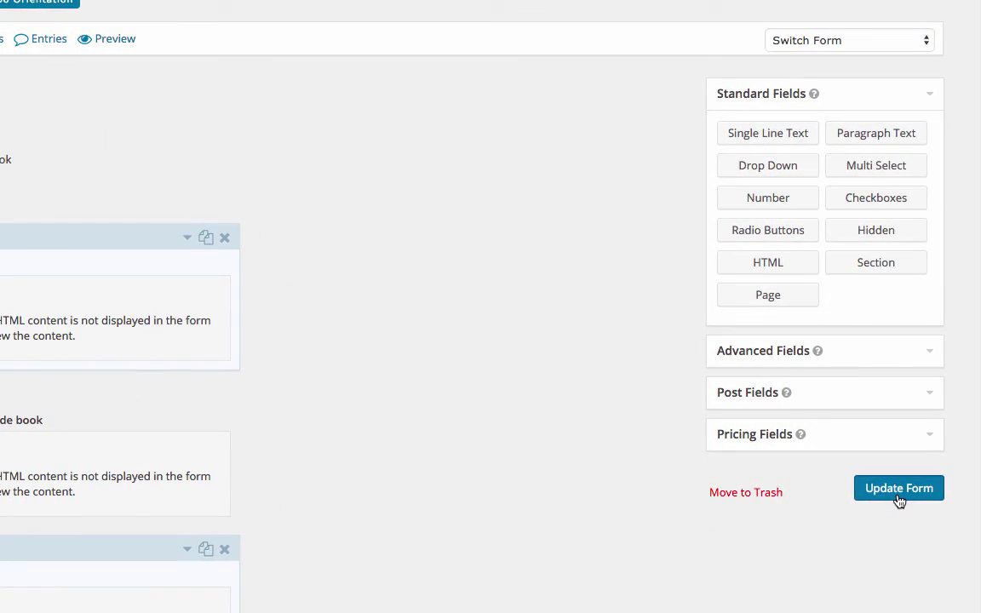
Step: Save the form, try all three answers twice in the preview, then close it
{"action": "left_click", "coordinate": [900, 491]}
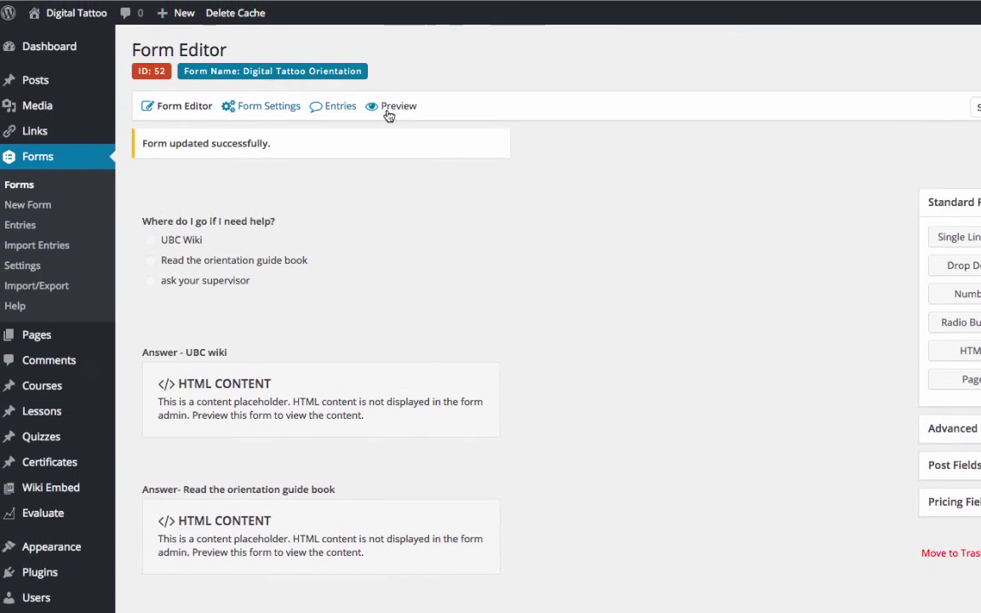
{"action": "left_click", "coordinate": [111, 38]}
{"action": "left_click", "coordinate": [58, 164]}
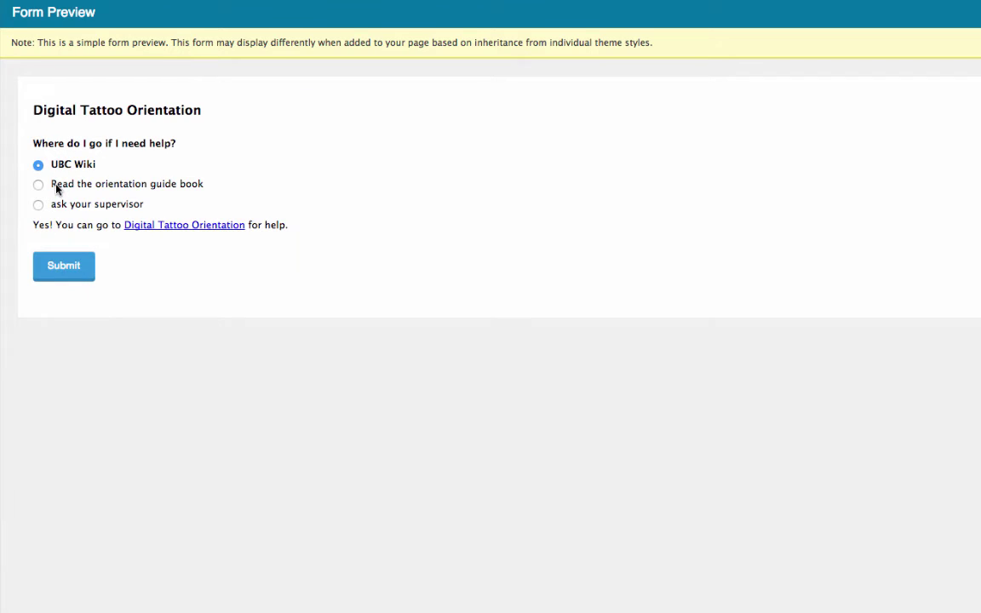
{"action": "left_click", "coordinate": [57, 185]}
{"action": "left_click", "coordinate": [57, 204]}
{"action": "left_click", "coordinate": [51, 167]}
{"action": "left_click", "coordinate": [56, 186]}
{"action": "left_click", "coordinate": [57, 204]}
{"action": "key", "text": "super+w"}
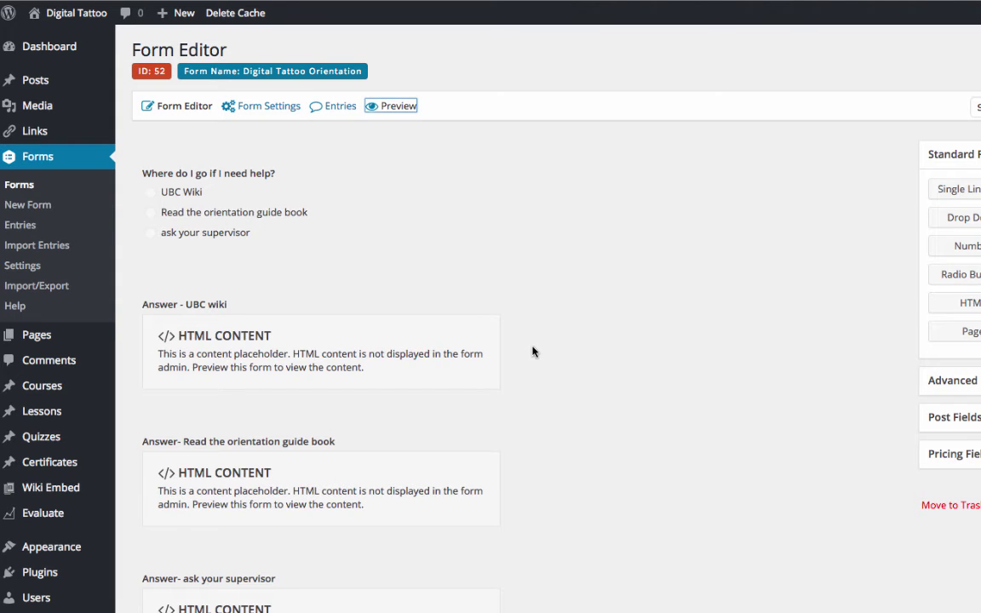
Step: Add a section break with its label cleared, save, and check the divider in the preview
{"action": "scroll", "coordinate": [533, 352], "scroll_direction": "down", "scroll_amount": 3}
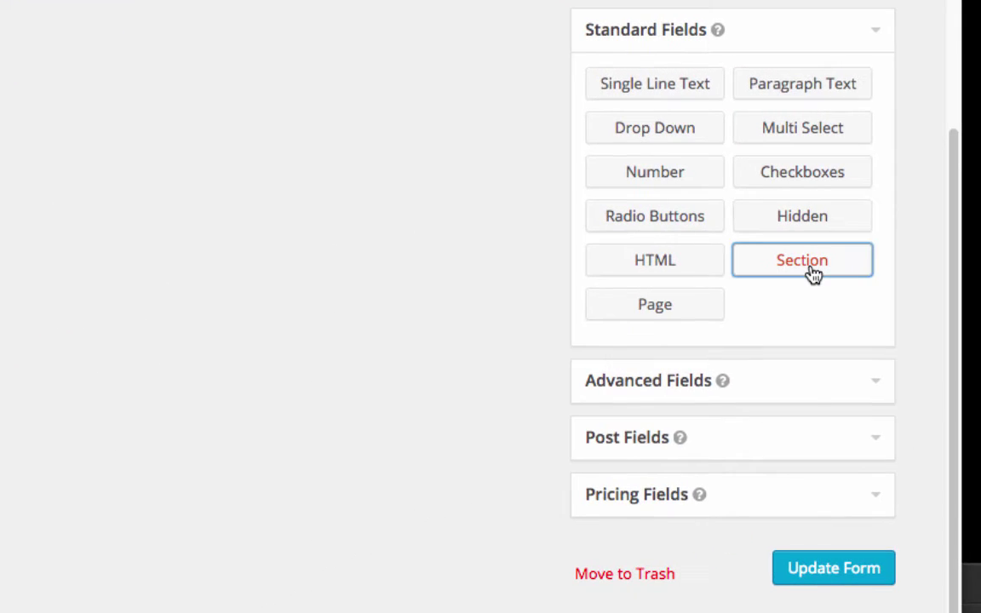
{"action": "left_click", "coordinate": [813, 273]}
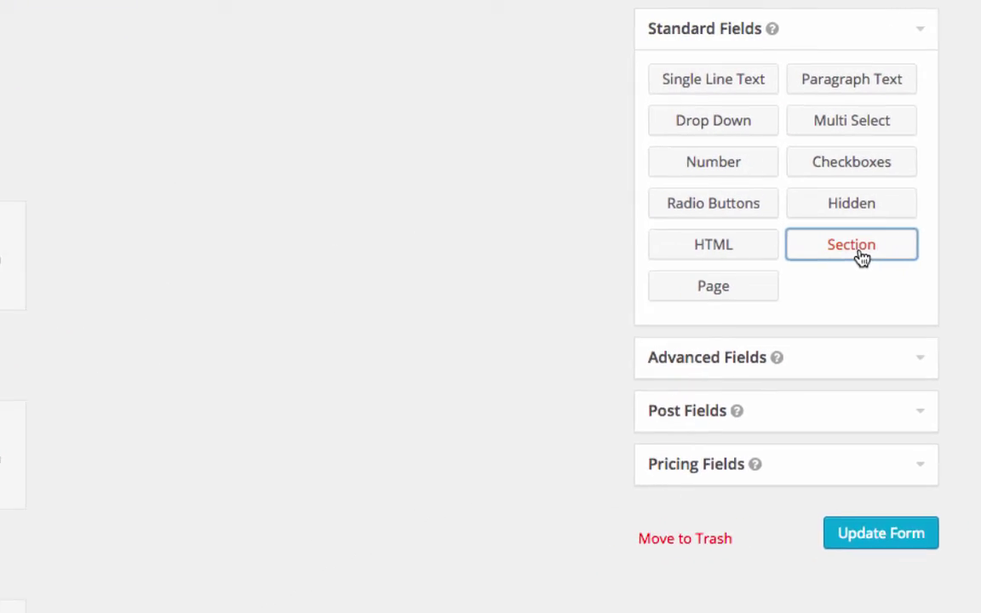
{"action": "left_click", "coordinate": [345, 529]}
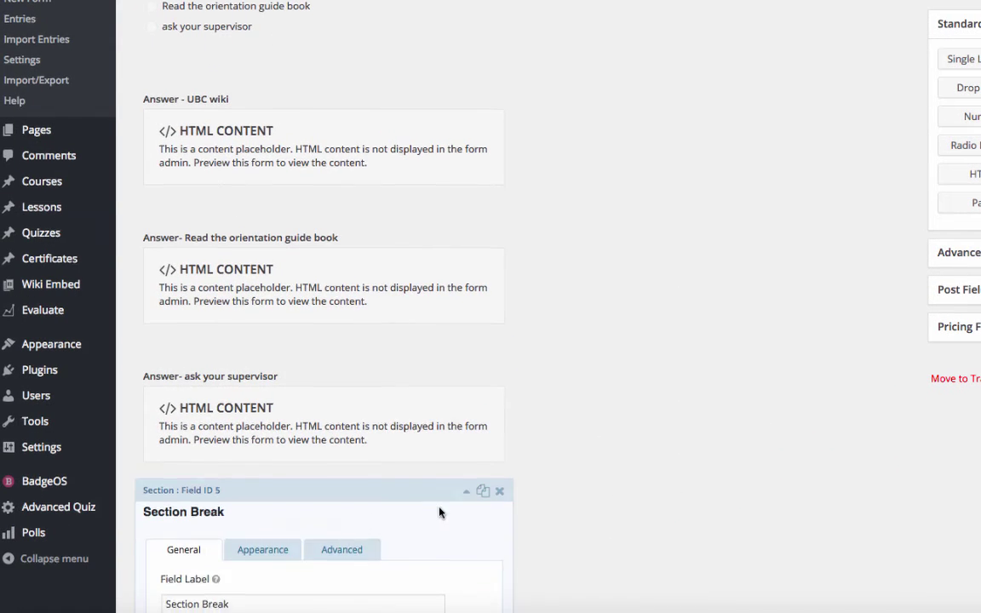
{"action": "scroll", "coordinate": [440, 573], "scroll_direction": "down", "scroll_amount": 3}
{"action": "triple_click", "coordinate": [302, 401]}
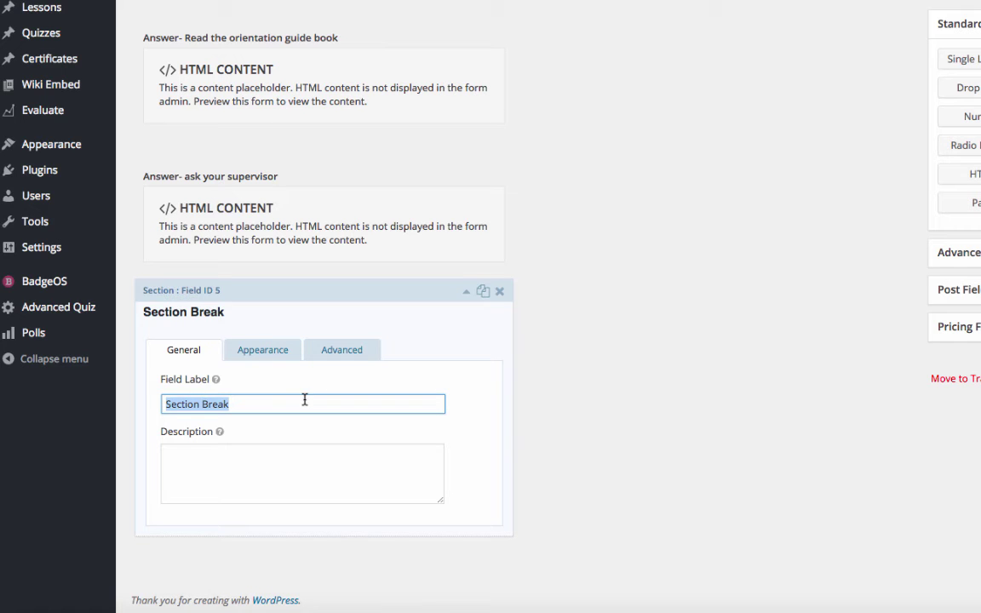
{"action": "key", "text": "BackSpace"}
{"action": "left_click", "coordinate": [335, 471]}
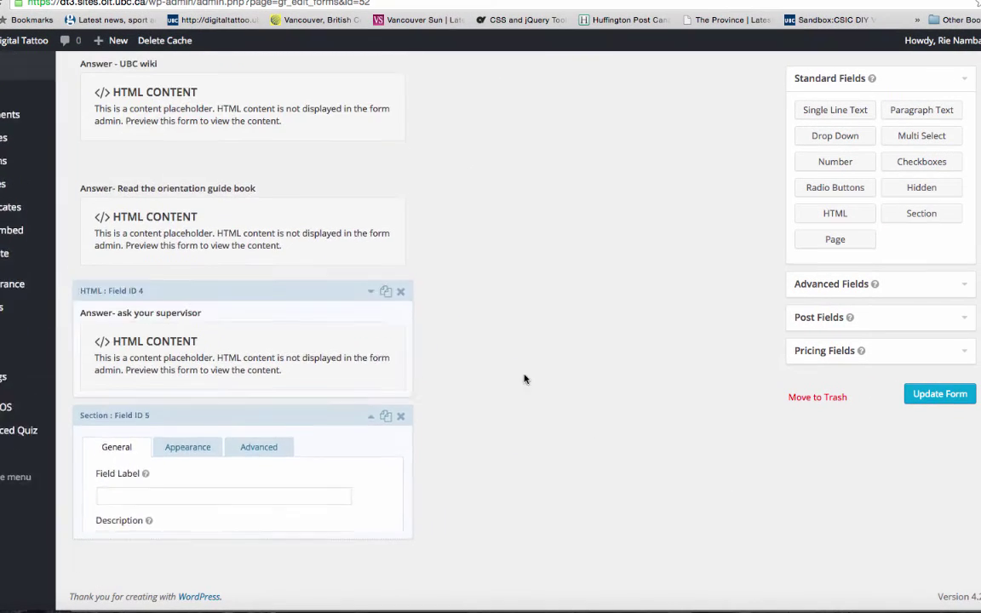
{"action": "left_click", "coordinate": [524, 379]}
{"action": "left_click", "coordinate": [937, 394]}
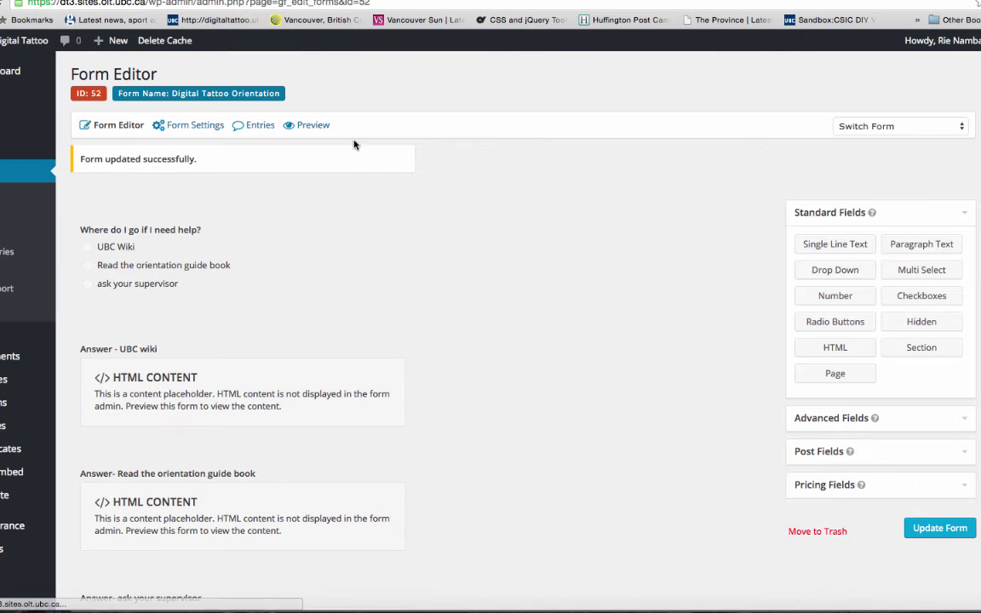
{"action": "left_click", "coordinate": [318, 128]}
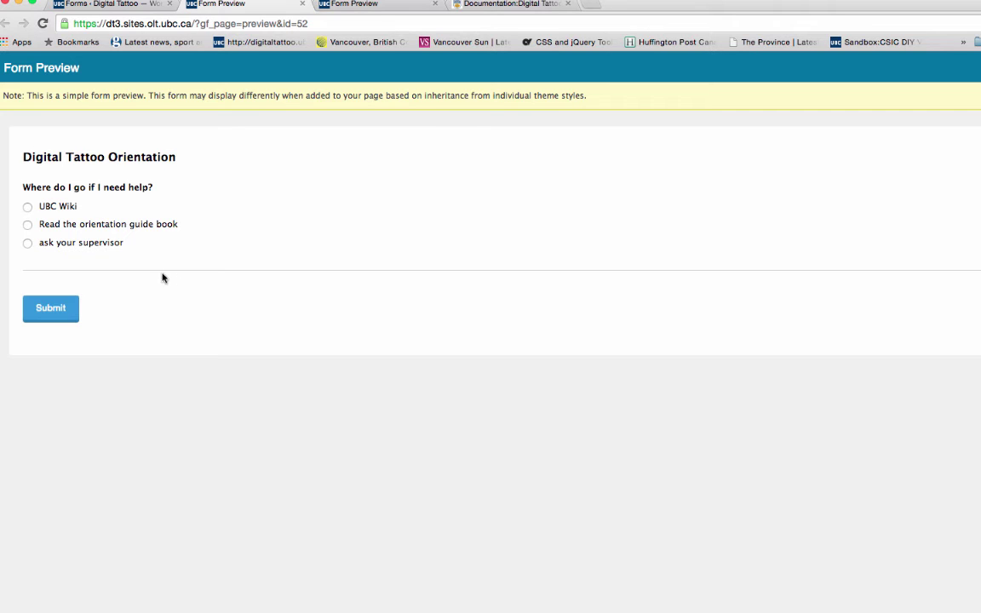
{"action": "key", "text": "ctrl+shift+Tab"}
Step: Add another radio-button question to the form and save it
{"action": "scroll", "coordinate": [586, 376], "scroll_direction": "up", "scroll_amount": 2}
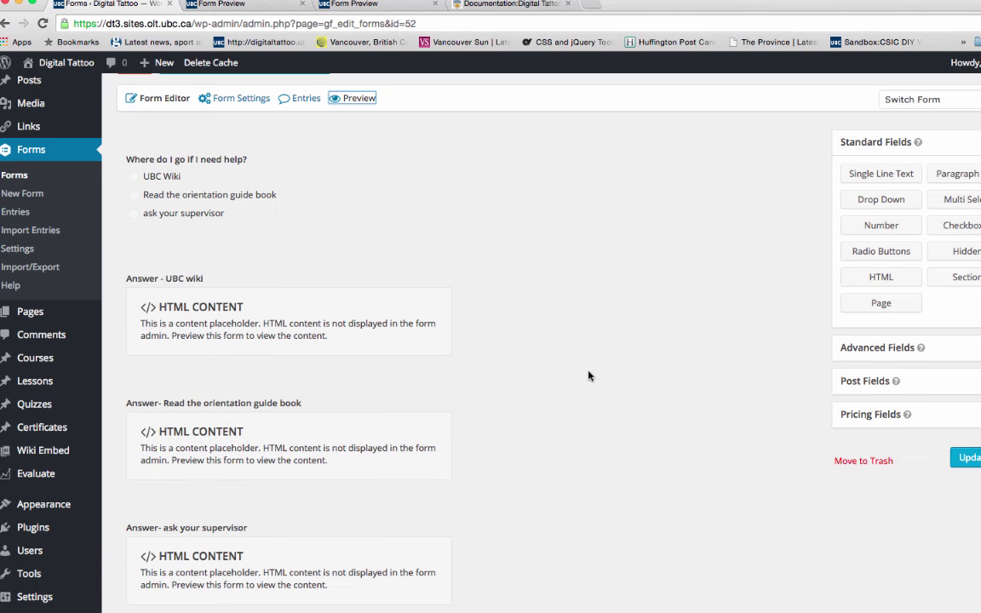
{"action": "scroll", "coordinate": [594, 426], "scroll_direction": "down", "scroll_amount": 2}
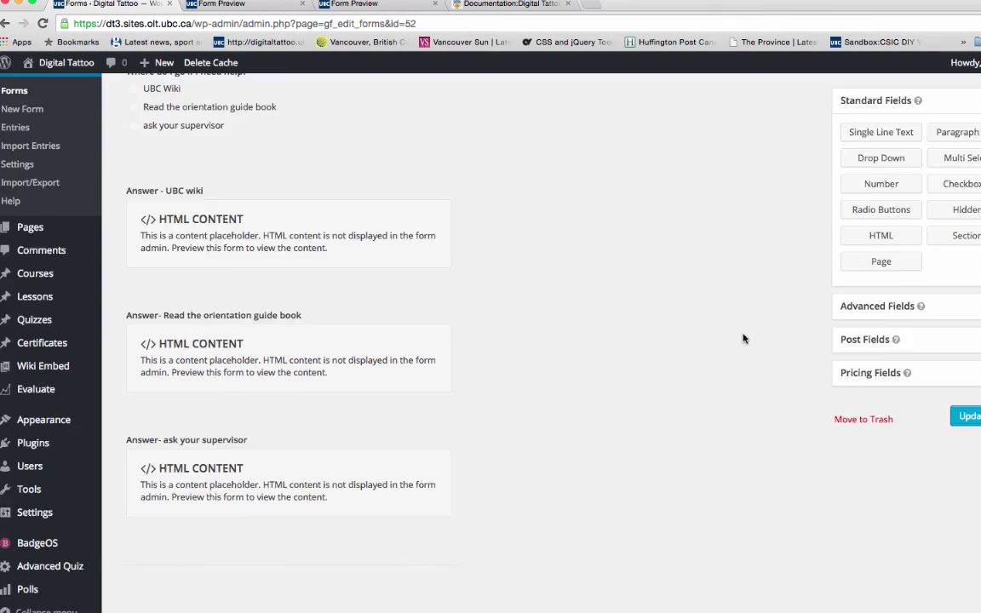
{"action": "left_click", "coordinate": [880, 209]}
{"action": "left_click", "coordinate": [273, 511]}
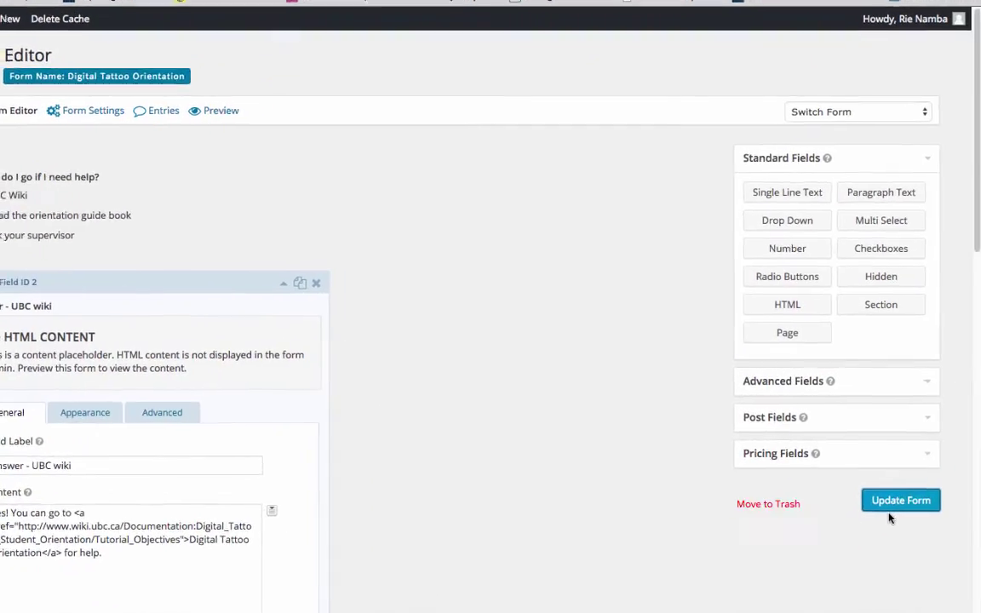
{"action": "left_click", "coordinate": [894, 505]}
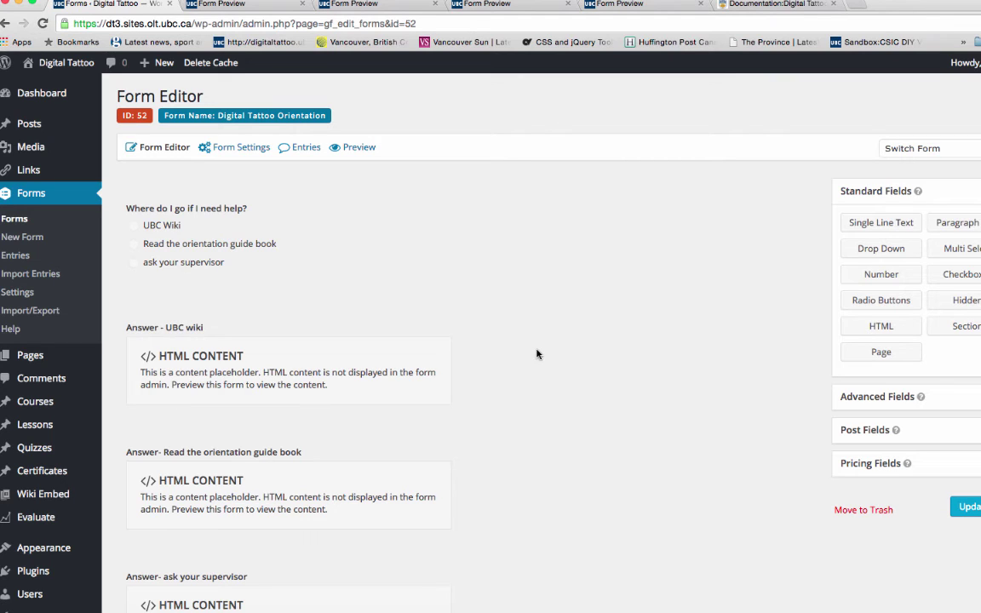
Step: Edit the Wi-fi Hotspot Security page and delete its [gravityform id=44] shortcode
{"action": "left_click", "coordinate": [57, 362]}
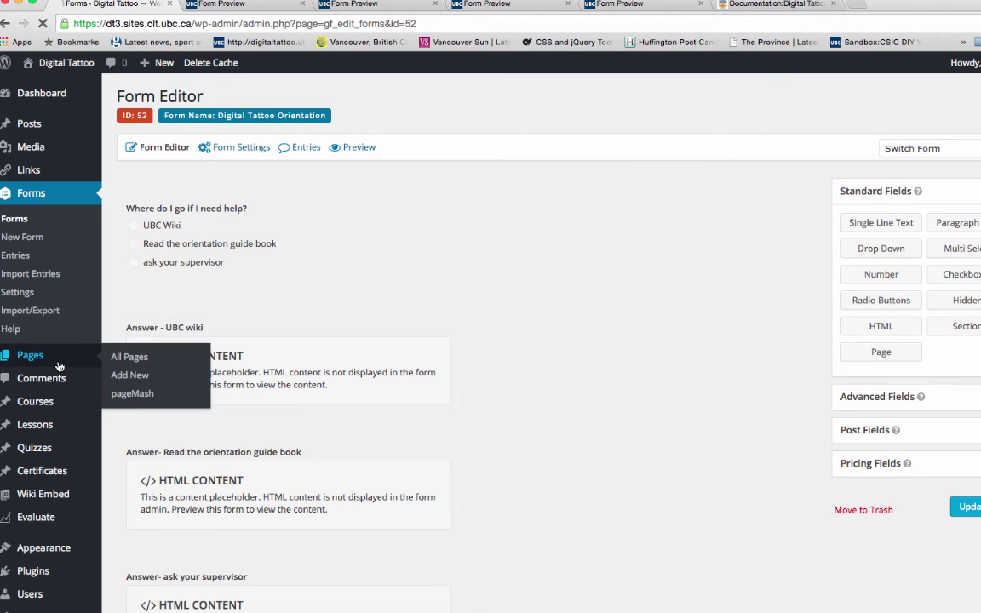
{"action": "scroll", "coordinate": [467, 308], "scroll_direction": "down", "scroll_amount": 10}
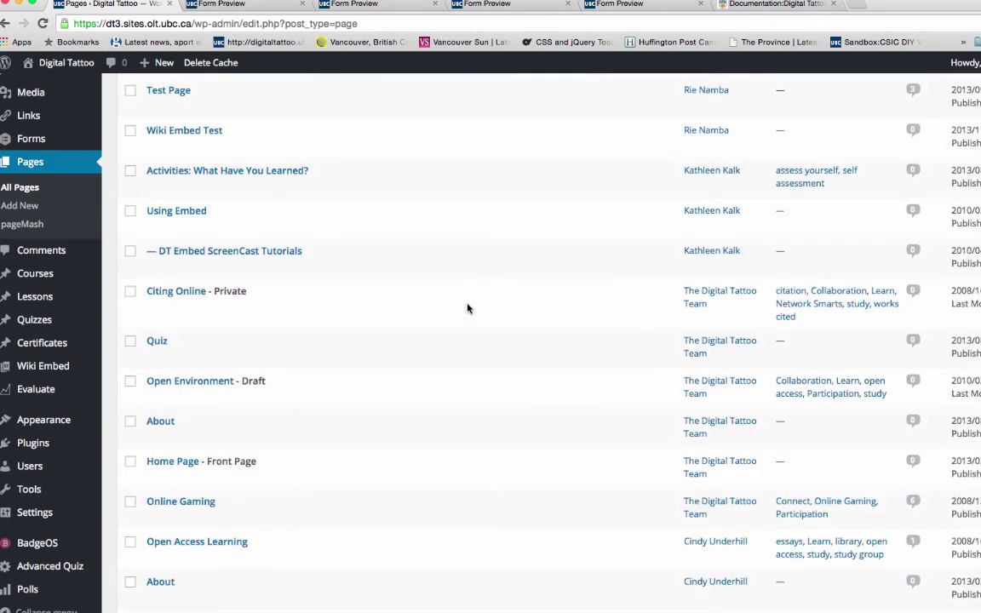
{"action": "scroll", "coordinate": [468, 308], "scroll_direction": "down", "scroll_amount": 12}
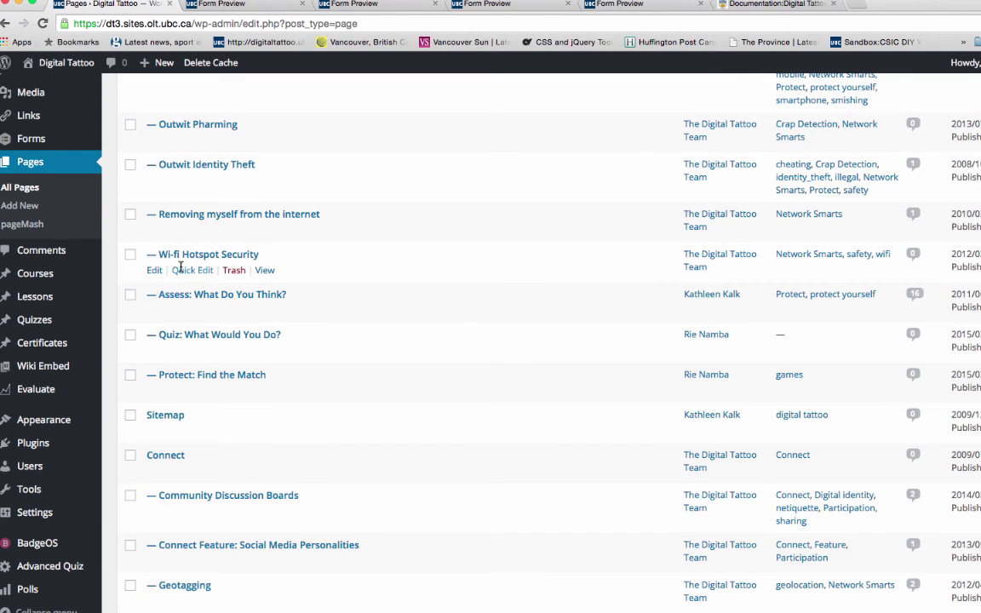
{"action": "left_click", "coordinate": [155, 271]}
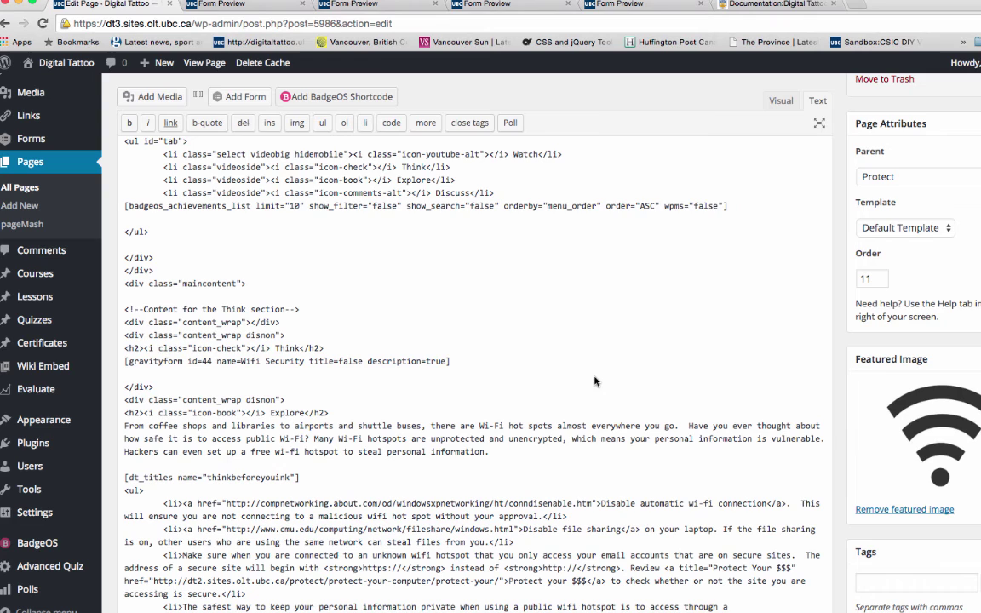
{"action": "left_click_drag", "start_coordinate": [474, 365], "coordinate": [119, 365]}
{"action": "key", "text": "BackSpace"}
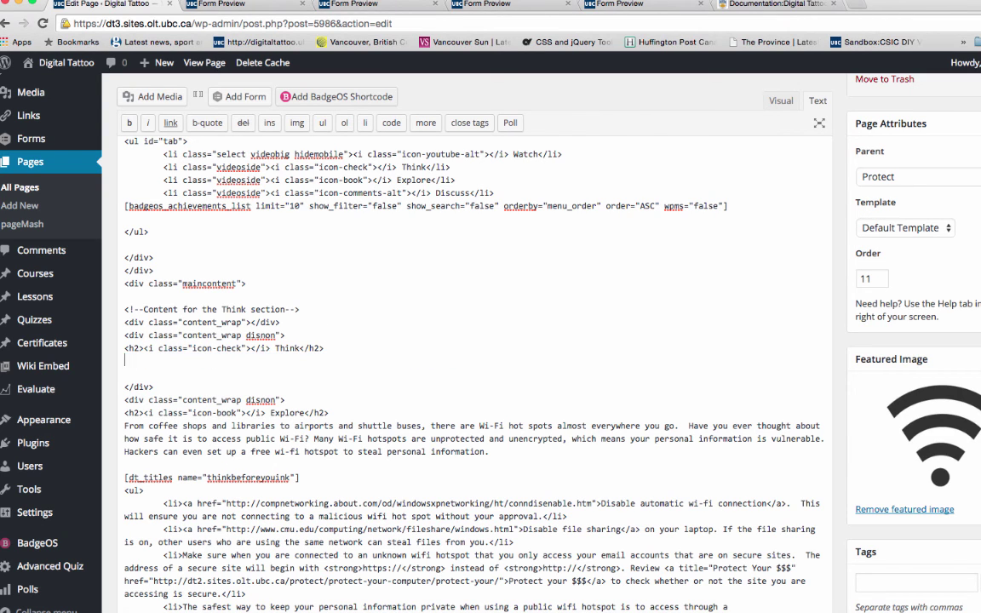
Step: Insert the Digital Tattoo Orientation form (shortcode id 52, with title and description) under Think
{"action": "left_click", "coordinate": [239, 96]}
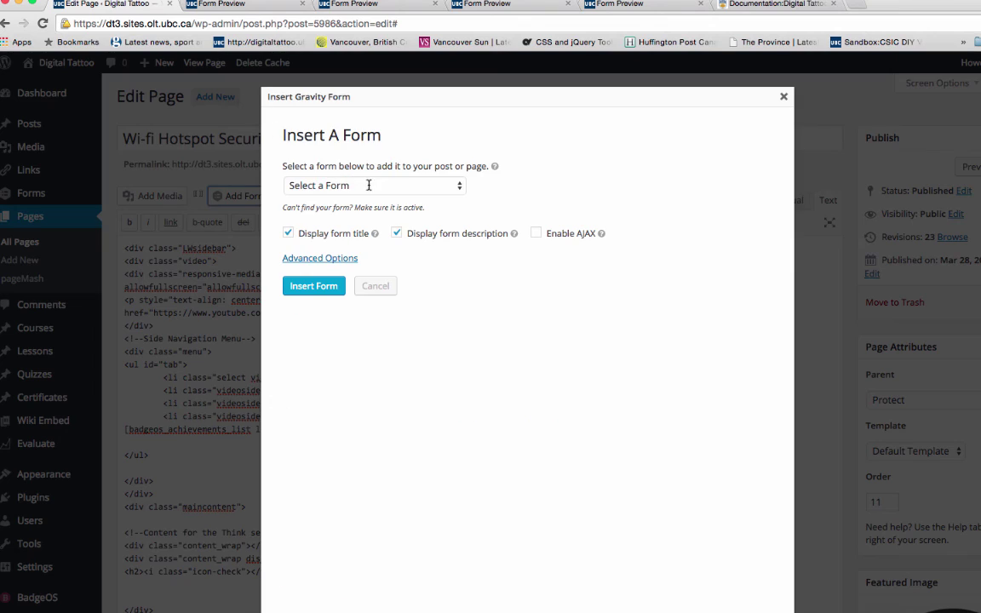
{"action": "left_click", "coordinate": [377, 189]}
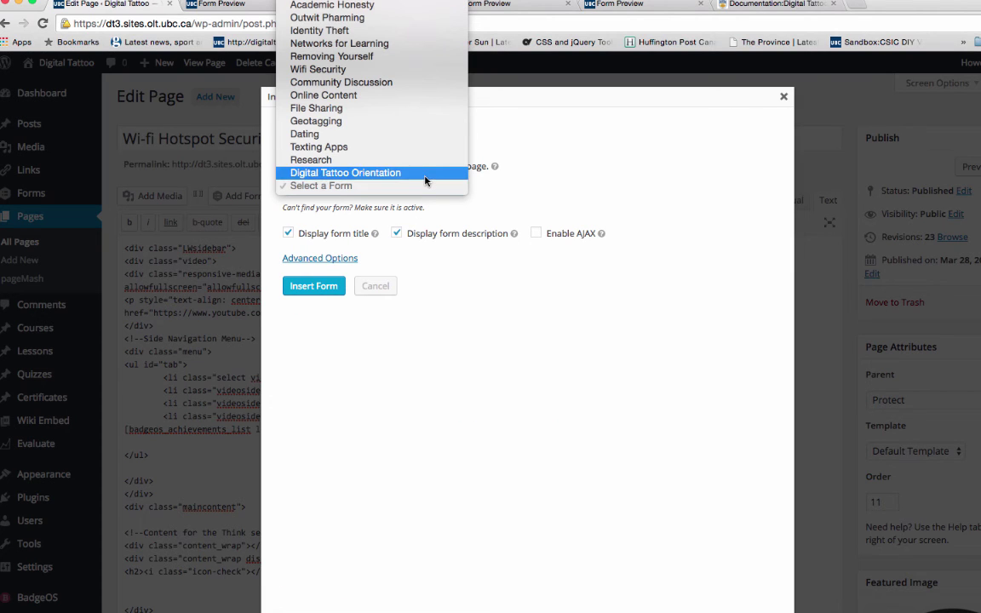
{"action": "left_click", "coordinate": [425, 173]}
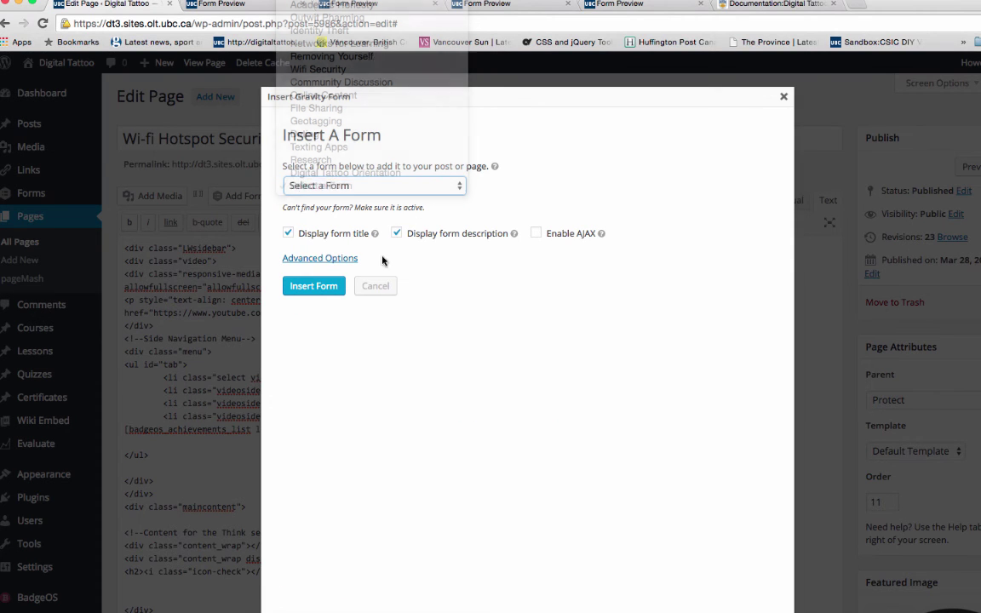
{"action": "left_click", "coordinate": [314, 286]}
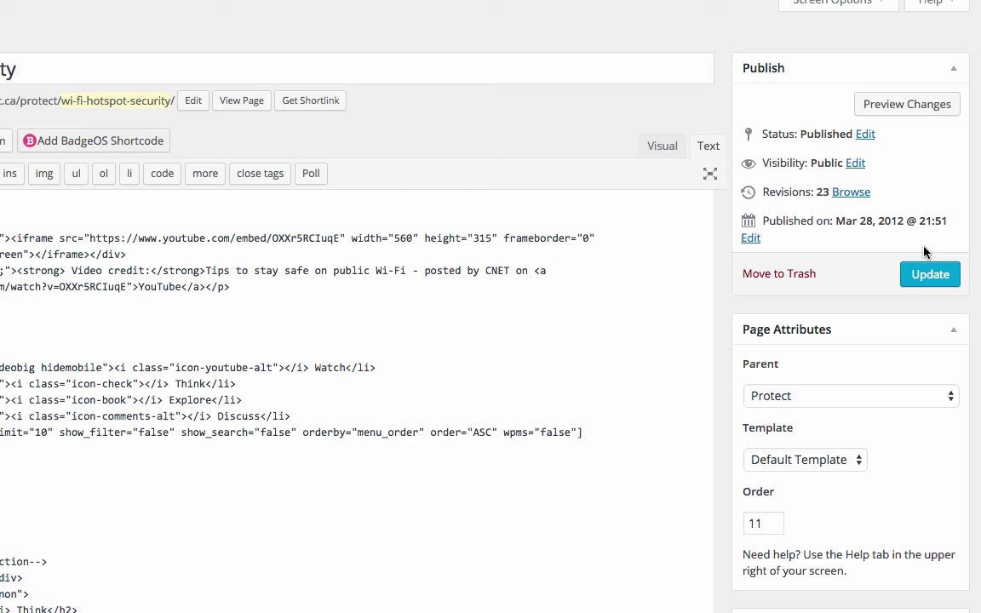
Step: Preview the page and test the quiz's 'orientation guide book' and 'ask your supervisor' answers
{"action": "left_click", "coordinate": [915, 106]}
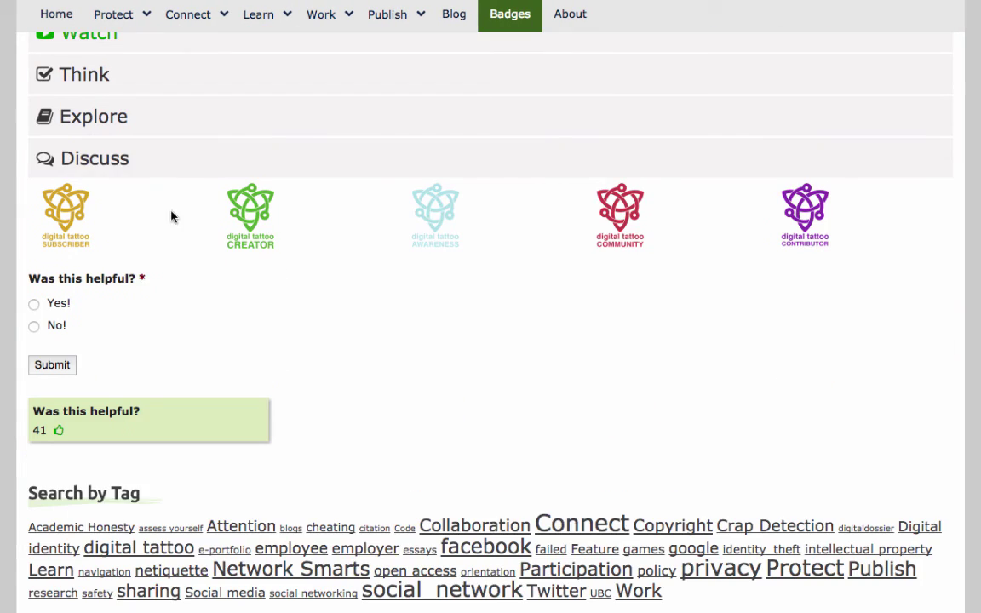
{"action": "scroll", "coordinate": [411, 381], "scroll_direction": "down", "scroll_amount": 1}
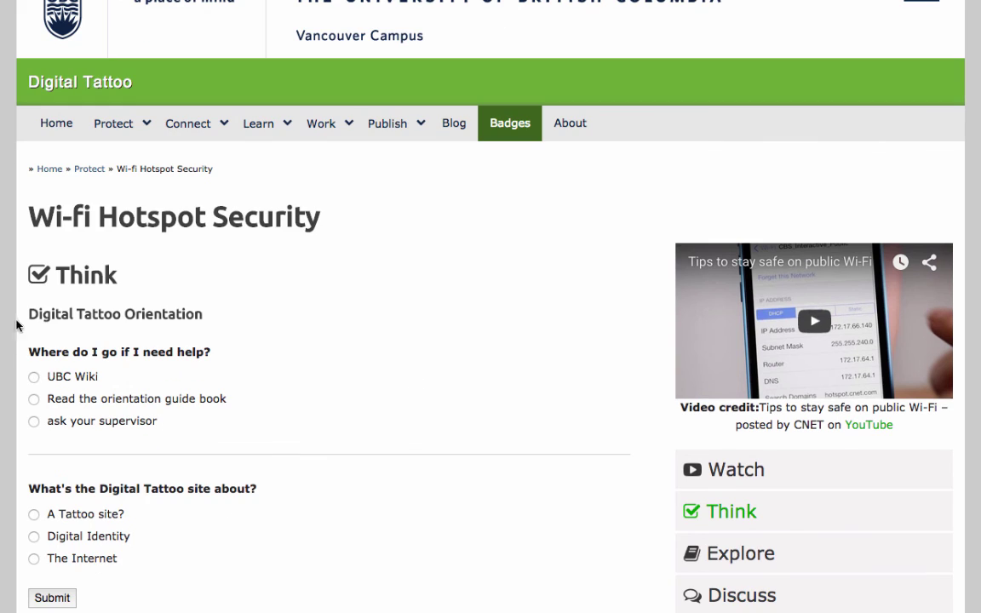
{"action": "left_click", "coordinate": [110, 405]}
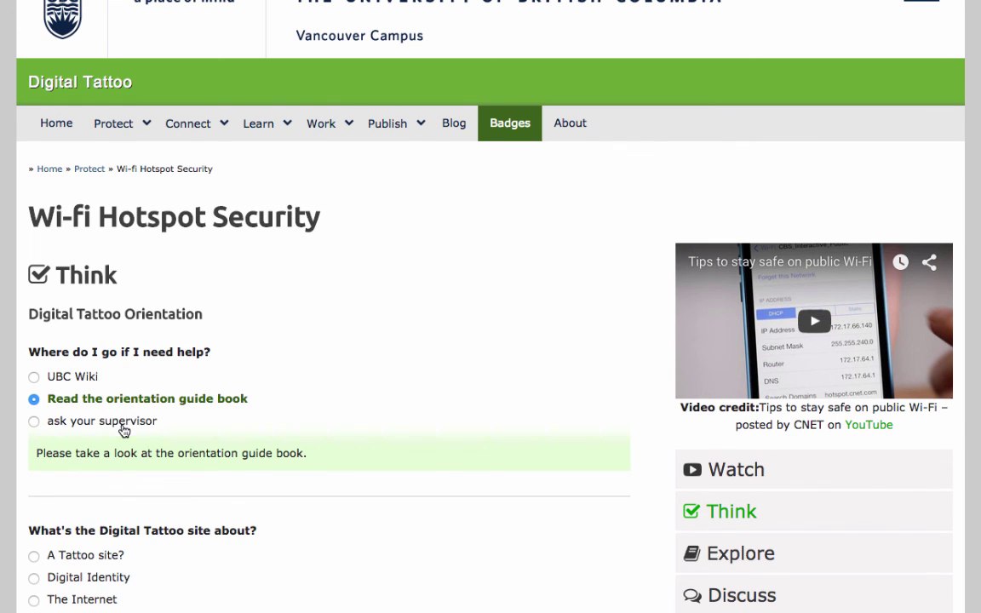
{"action": "left_click", "coordinate": [122, 425]}
{"action": "scroll", "coordinate": [272, 409], "scroll_direction": "down", "scroll_amount": 5}
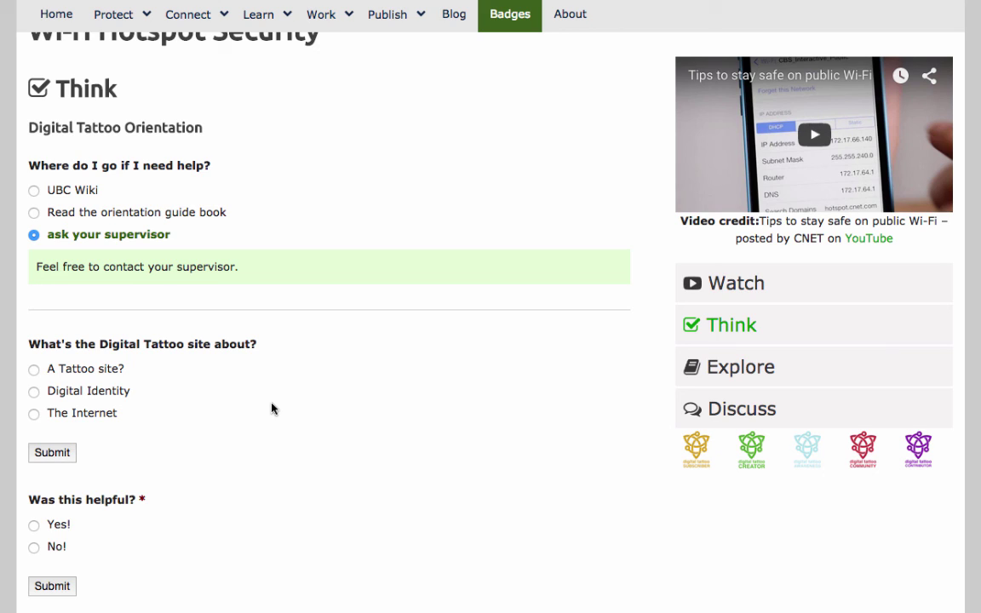